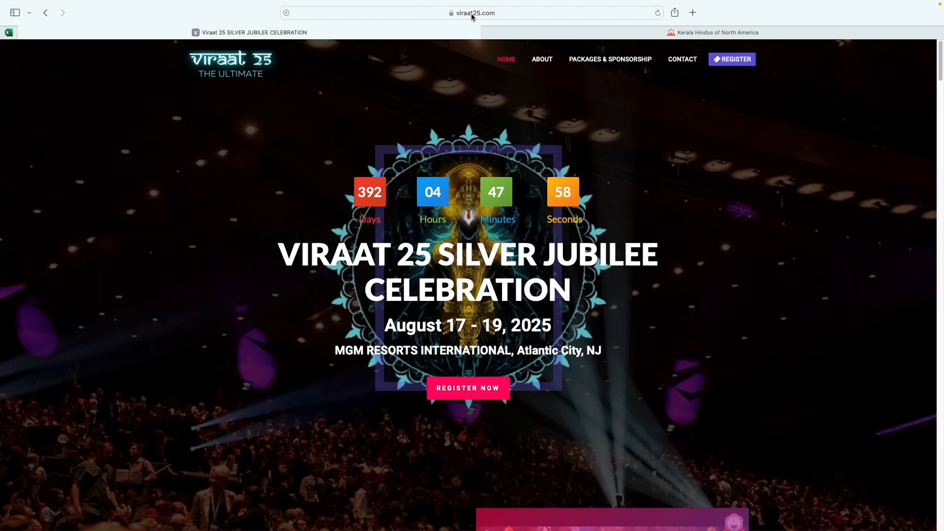
Step: Switch to the Kerala Hindus of North America (namaha.org) tab
click(690, 36)
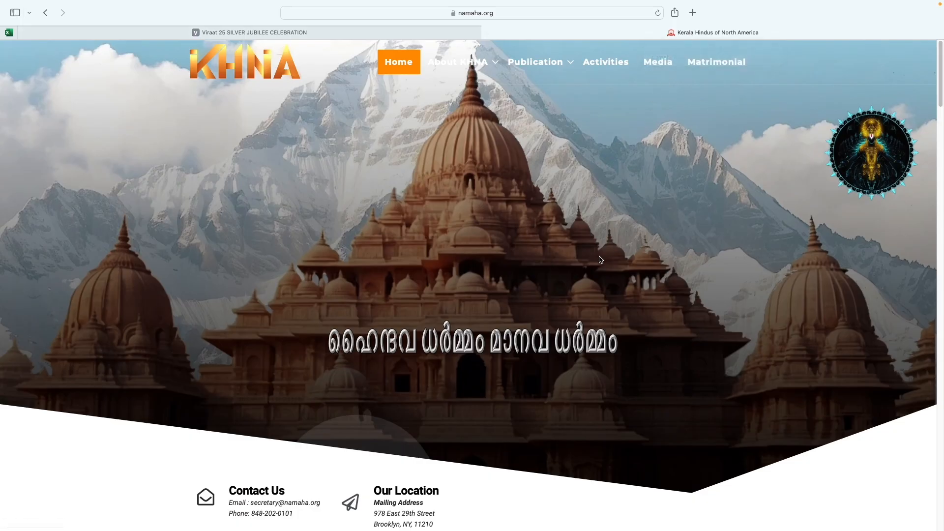
Step: Scroll through the KHNA contact and About Us section, then return to the Viraat 25 tab
scroll(594, 276, down, 1)
scroll(472, 265, down, 8)
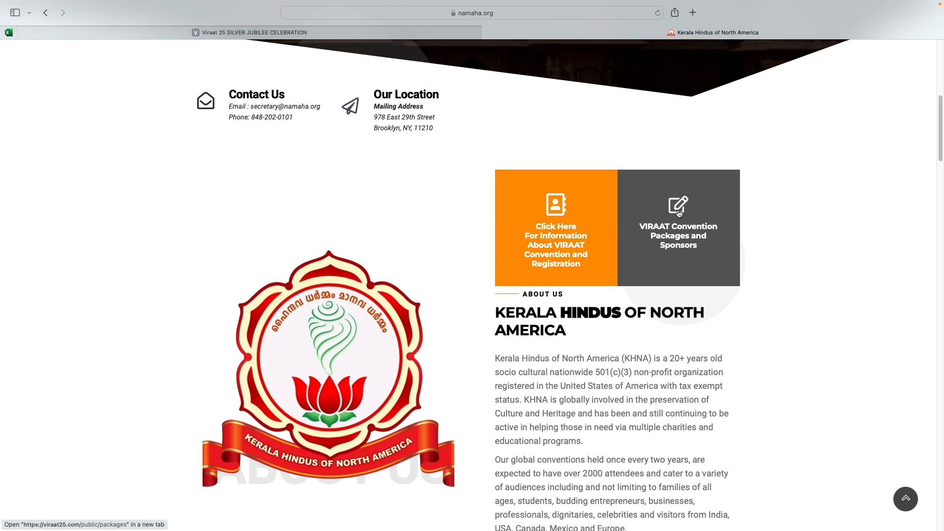
click(364, 36)
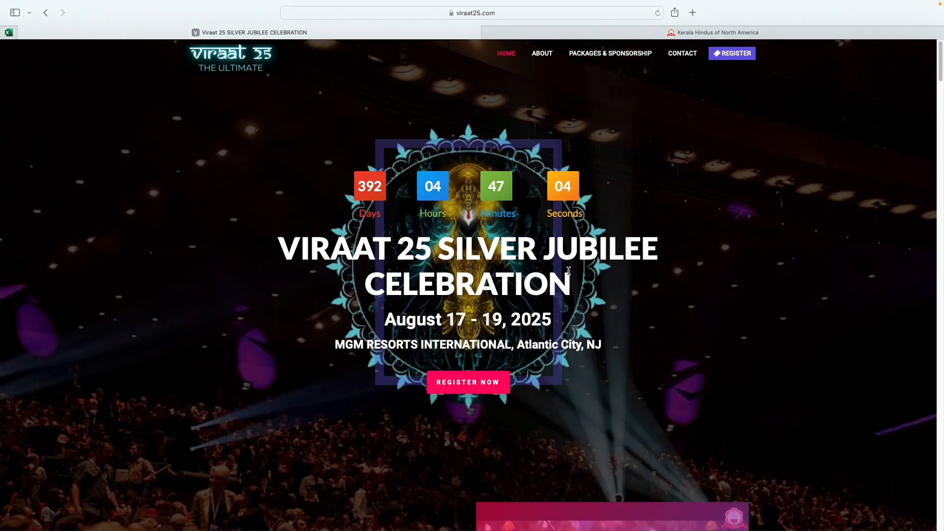
Step: Scroll down to the Maratha, Magadha, Kalinga and Saurashtra sponsorship pricing cards
scroll(567, 272, down, 10)
scroll(569, 269, down, 20)
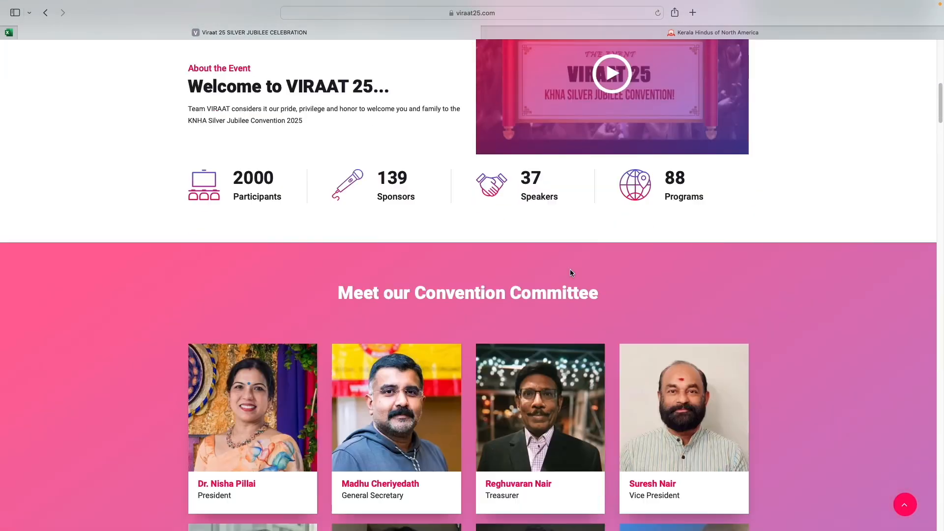
scroll(570, 272, down, 20)
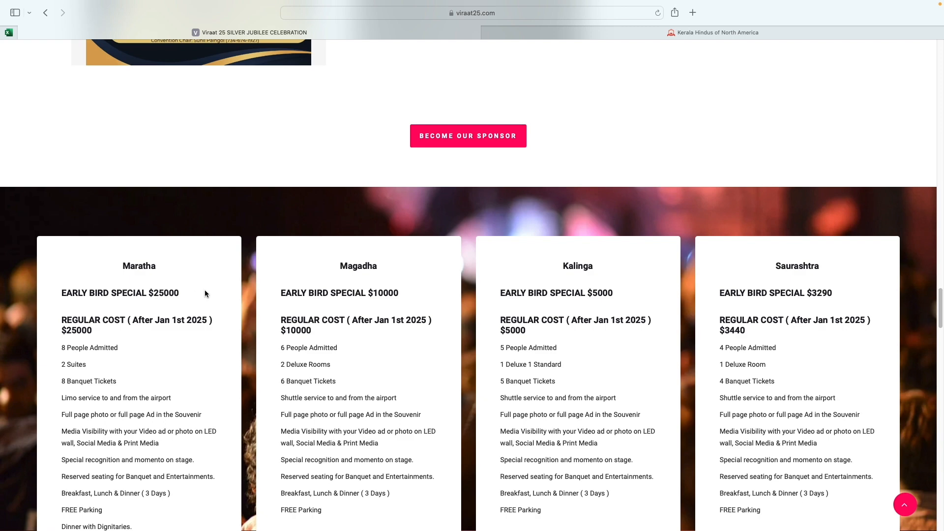
Step: Scroll to the Chalukya $2790, Maurya $1990, Gandhara $1790 and Kanishka $1690 package cards
scroll(465, 338, down, 3)
scroll(465, 337, down, 6)
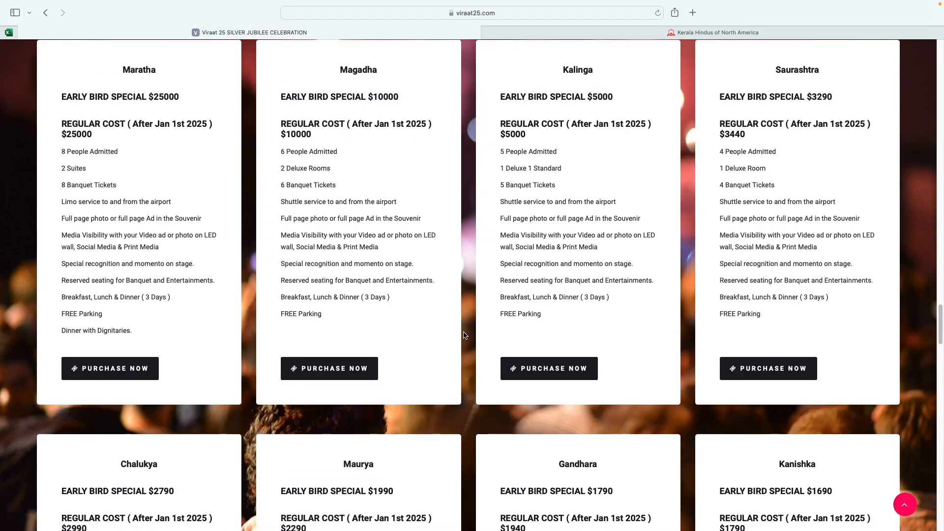
scroll(465, 337, down, 1)
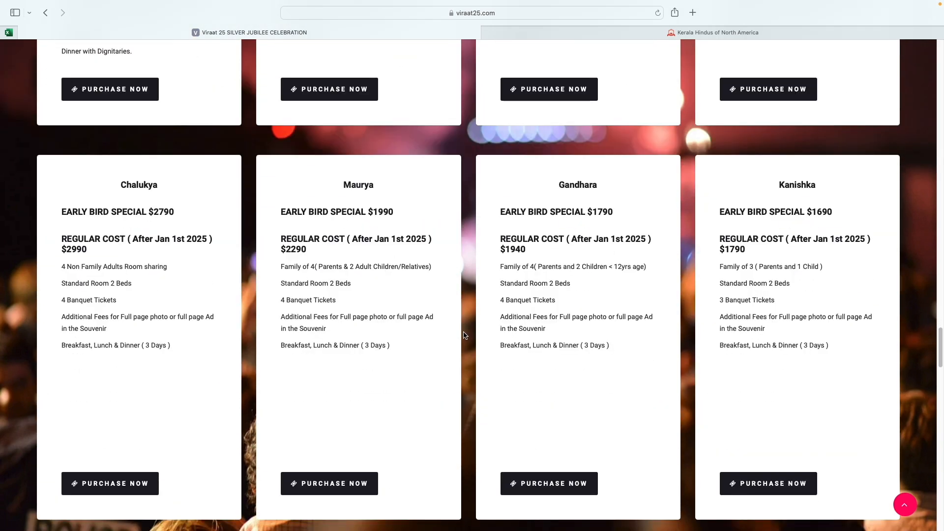
scroll(464, 336, down, 1)
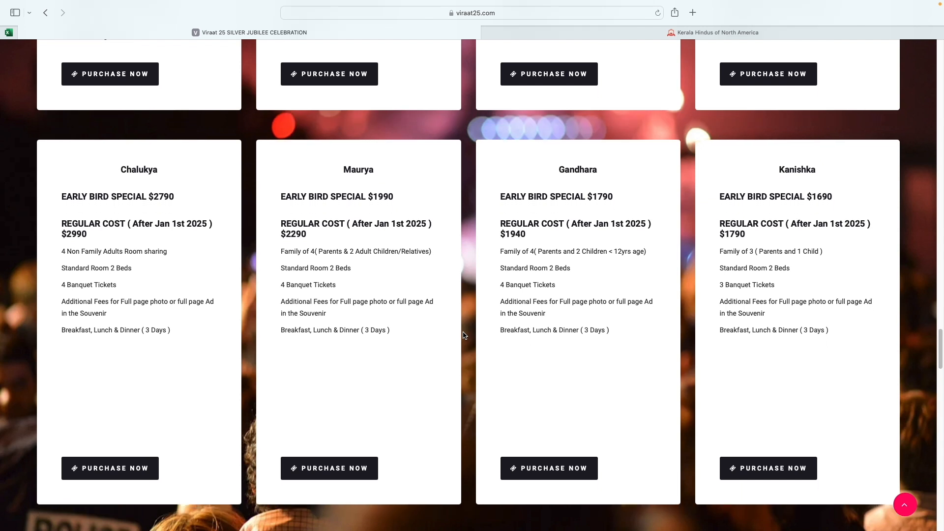
scroll(459, 336, up, 1)
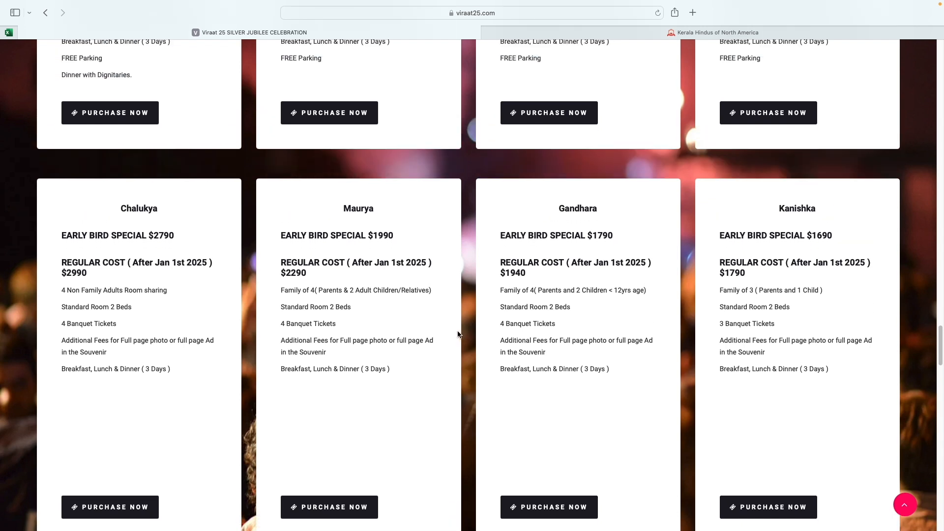
scroll(458, 336, down, 1)
scroll(460, 336, down, 1)
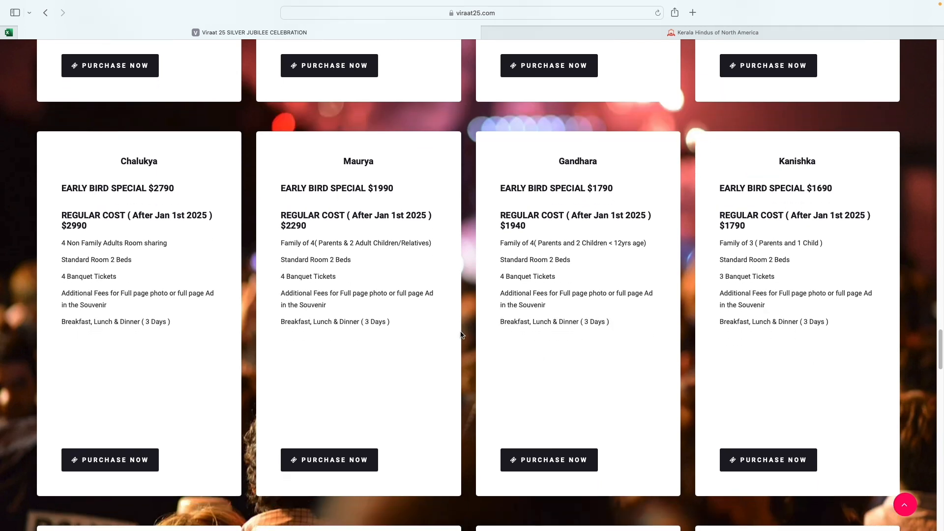
scroll(462, 334, down, 1)
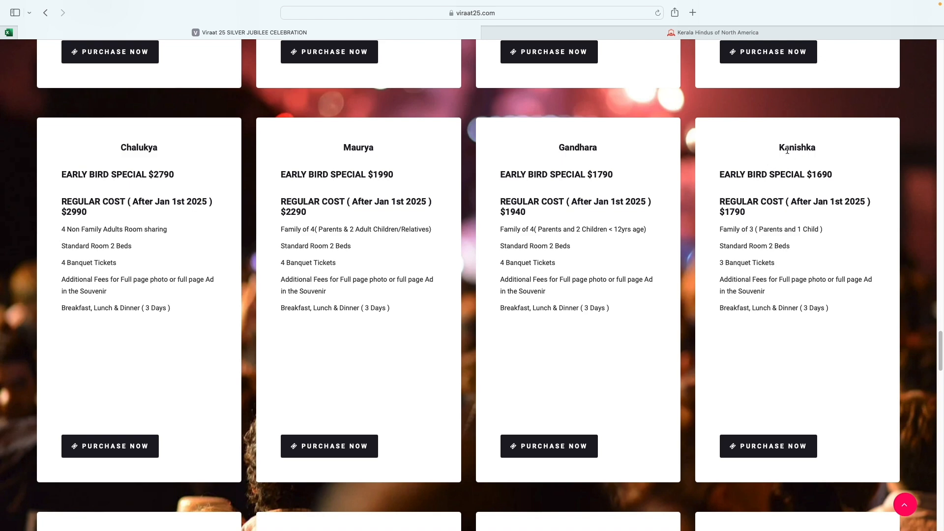
Step: Scroll to the Vidharbha $1490, Pallava $1350, Nanda $790 and Avantika $740 package cards
scroll(592, 285, down, 3)
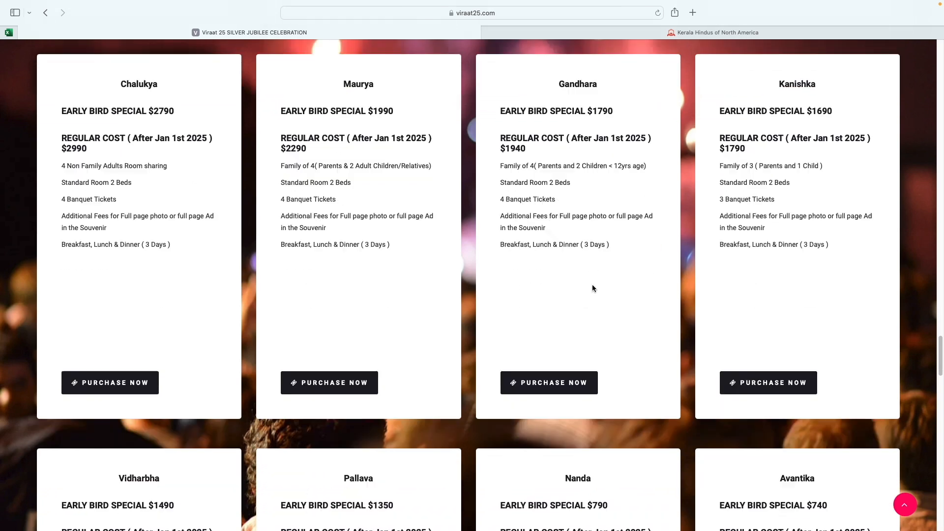
scroll(592, 287, down, 10)
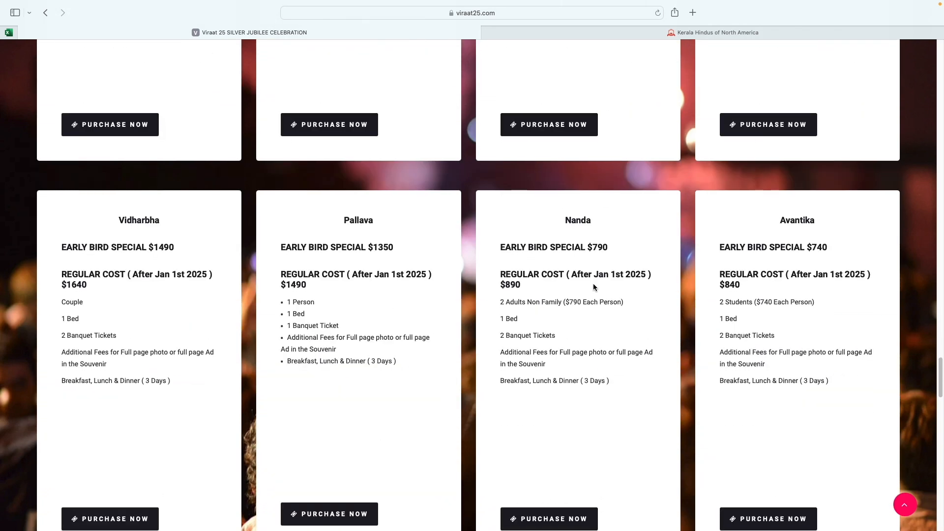
scroll(593, 287, down, 2)
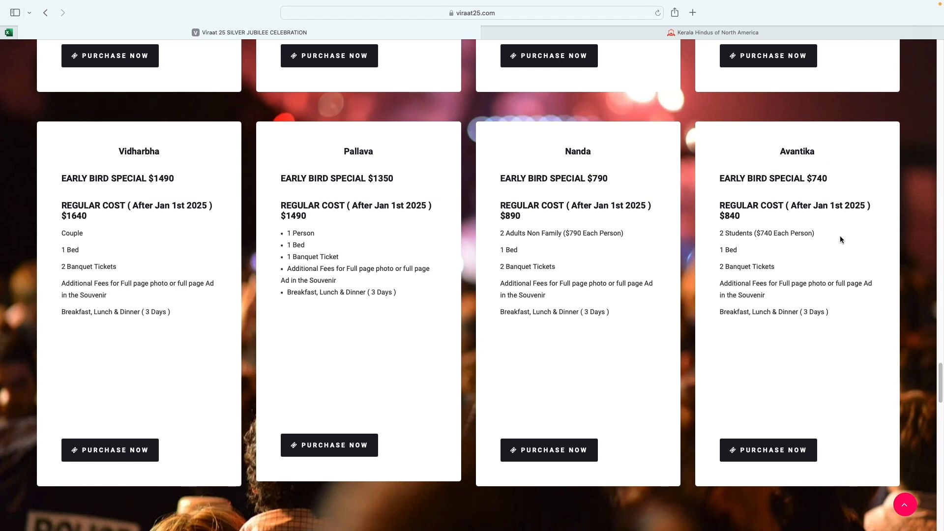
Step: Scroll back up to the Viraat 25 hero banner with the countdown and REGISTER NOW
scroll(763, 269, down, 4)
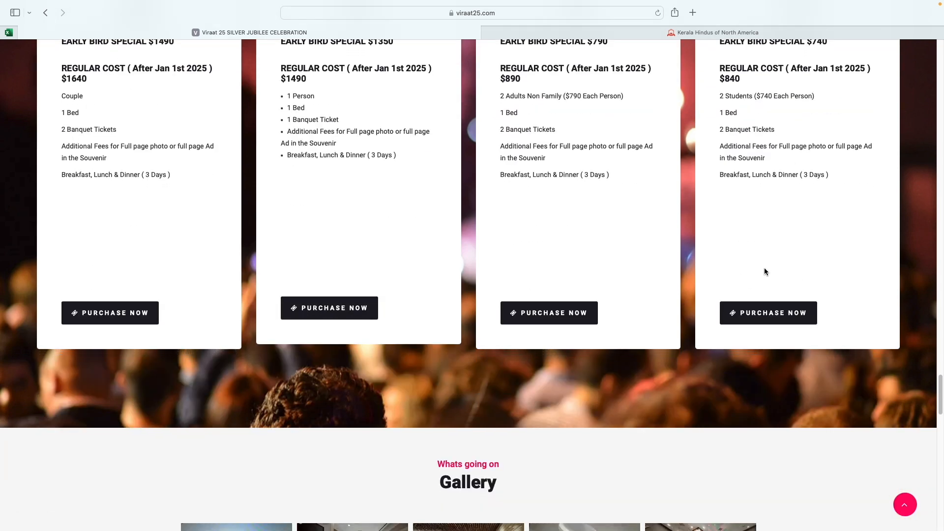
scroll(665, 263, up, 7)
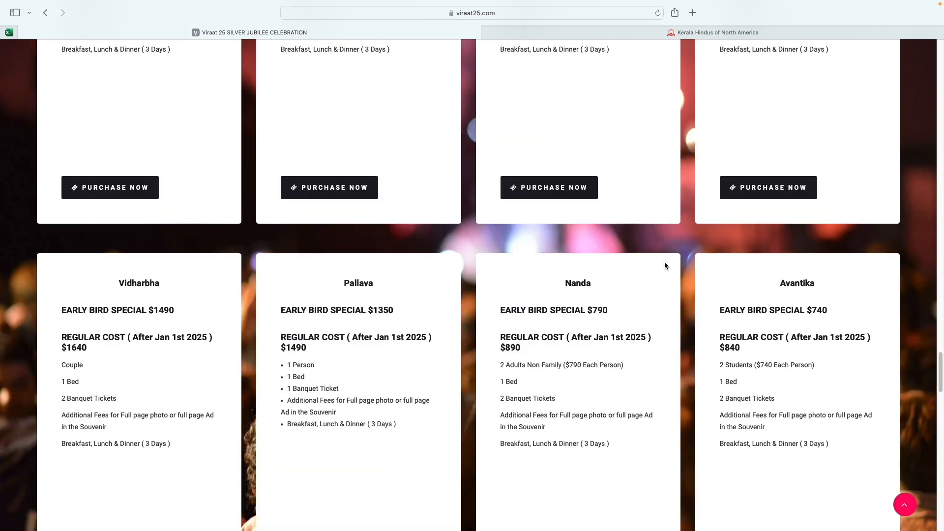
scroll(665, 262, up, 5)
scroll(665, 265, up, 8)
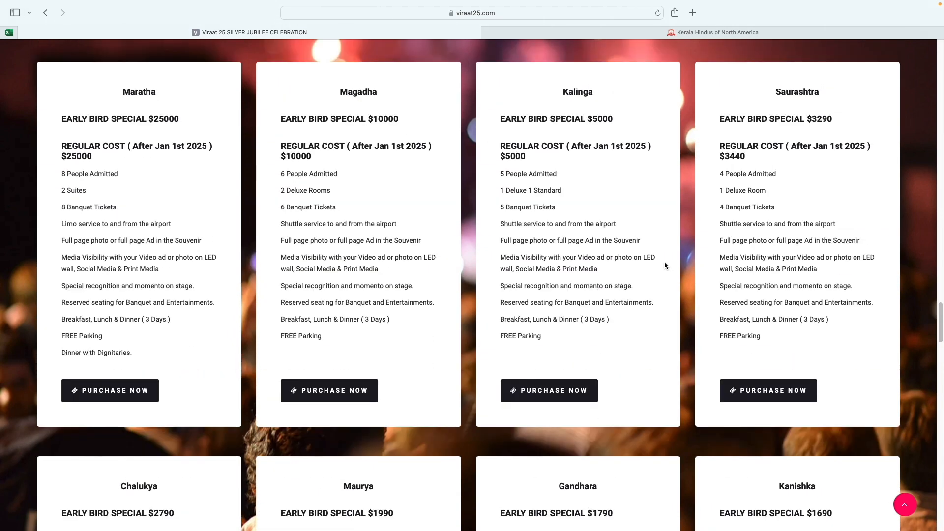
scroll(666, 261, down, 2)
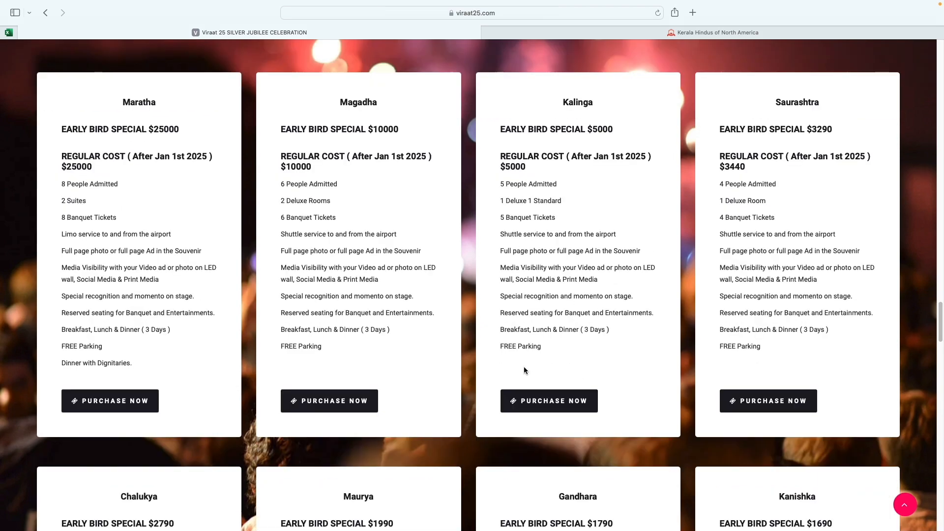
scroll(556, 379, up, 7)
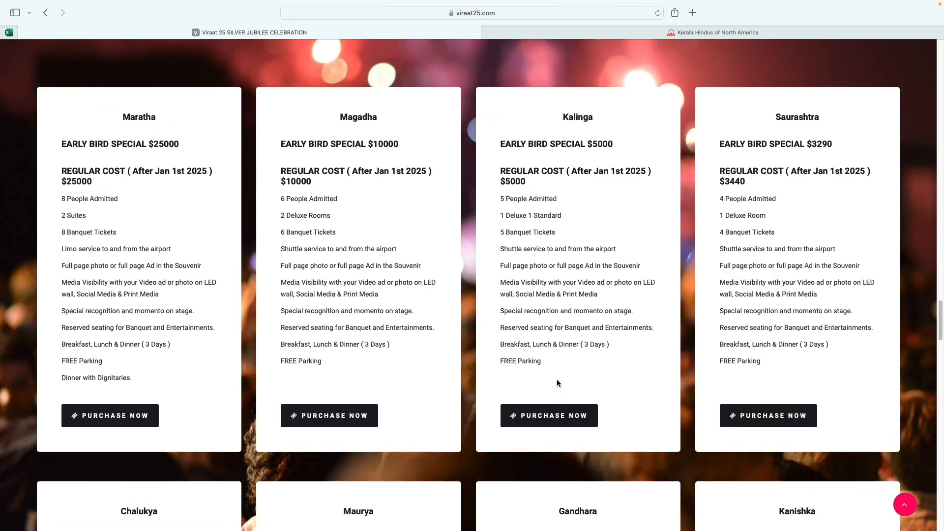
scroll(558, 379, down, 6)
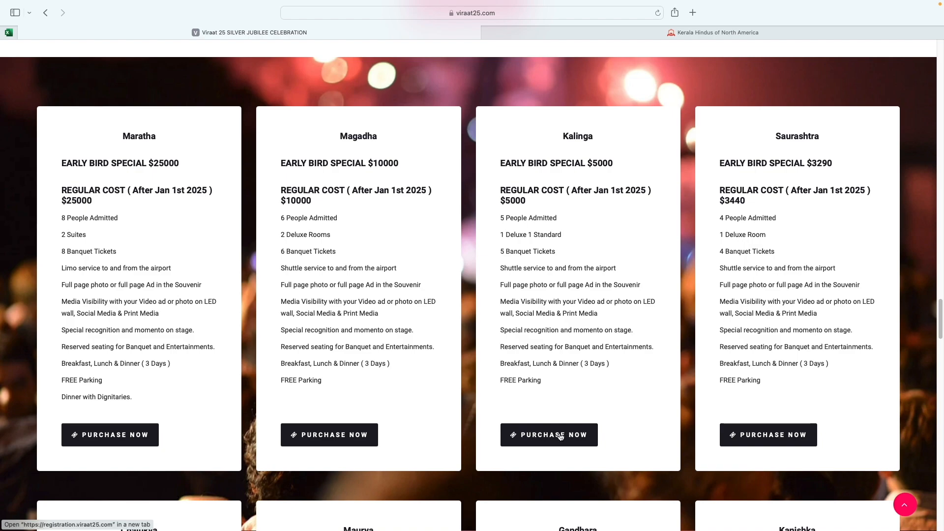
scroll(549, 384, up, 4)
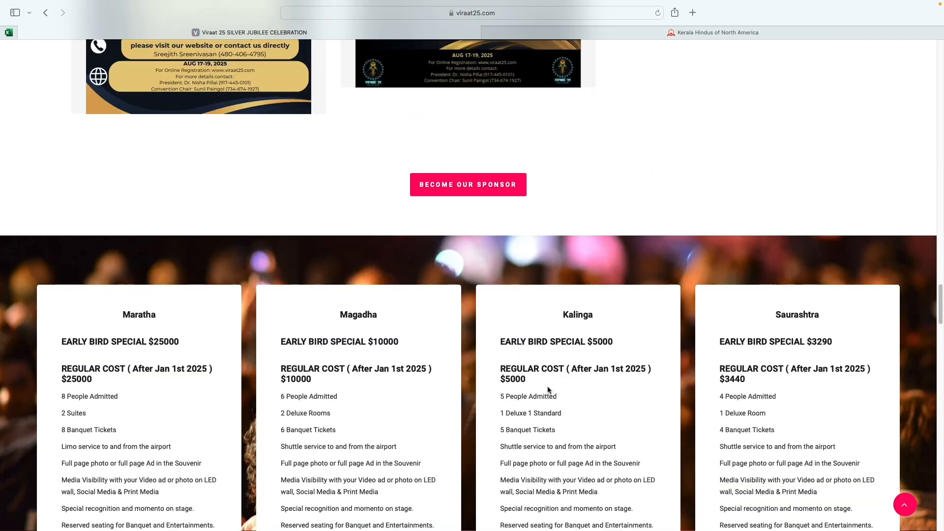
scroll(548, 390, up, 15)
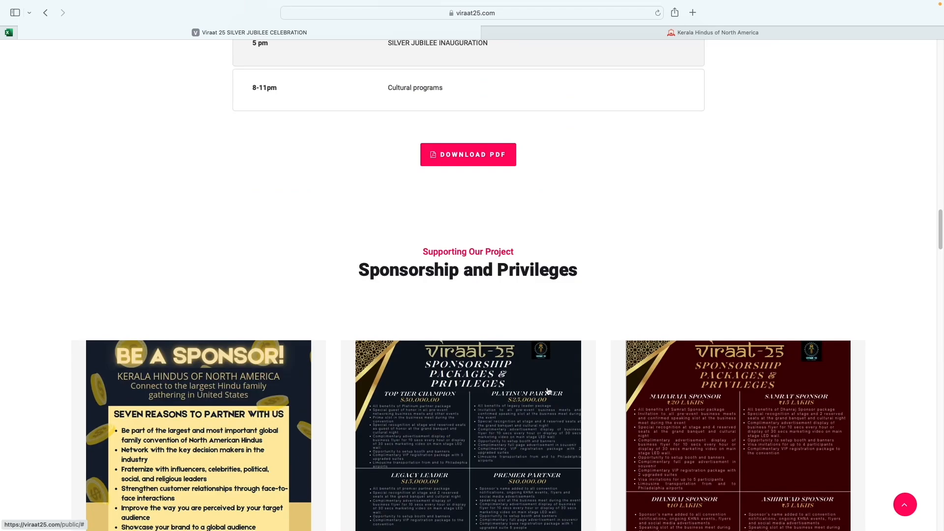
scroll(548, 391, up, 20)
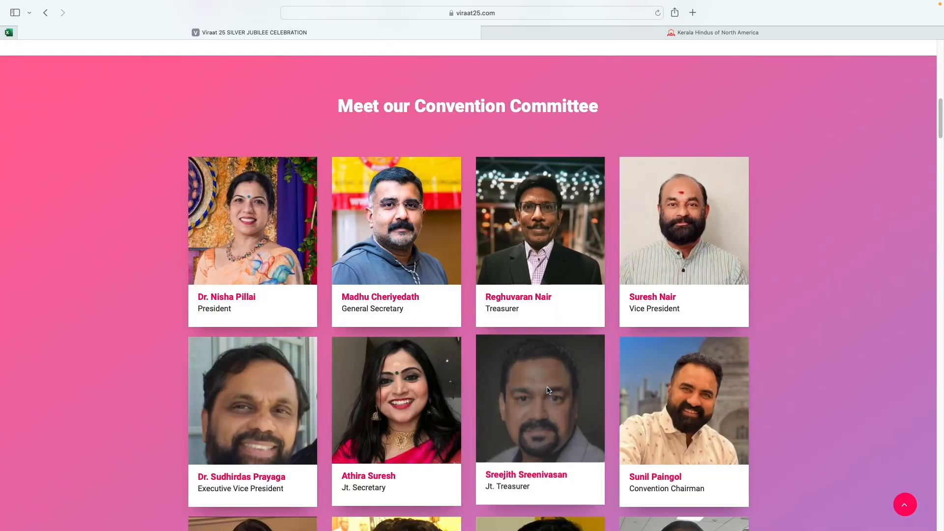
scroll(547, 386, up, 3)
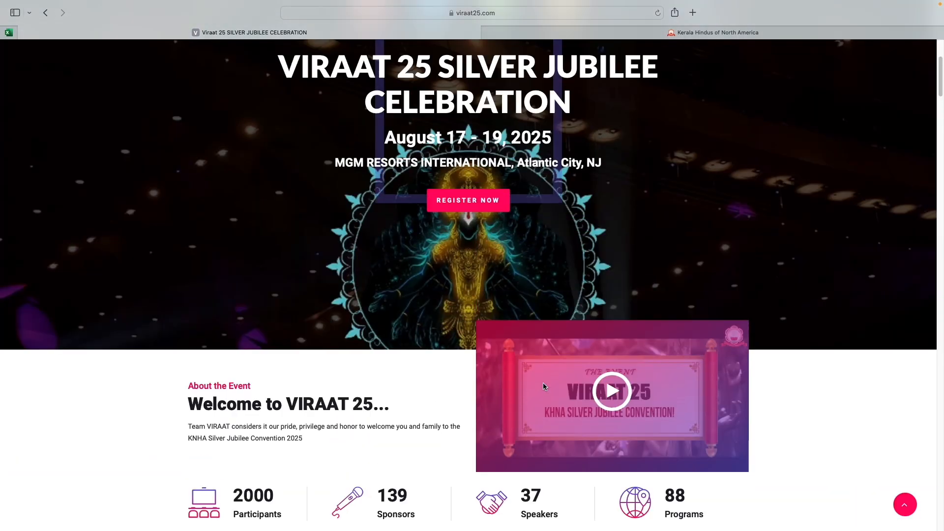
scroll(529, 388, up, 5)
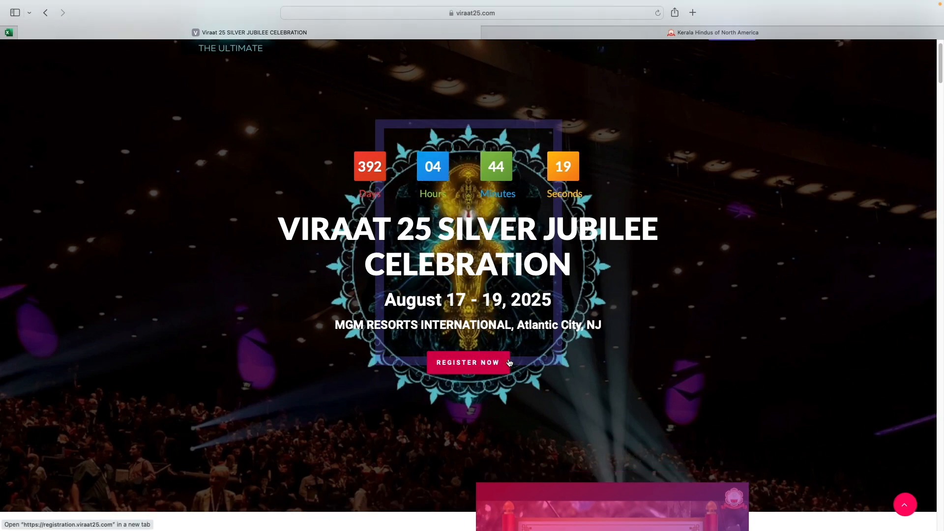
click(477, 365)
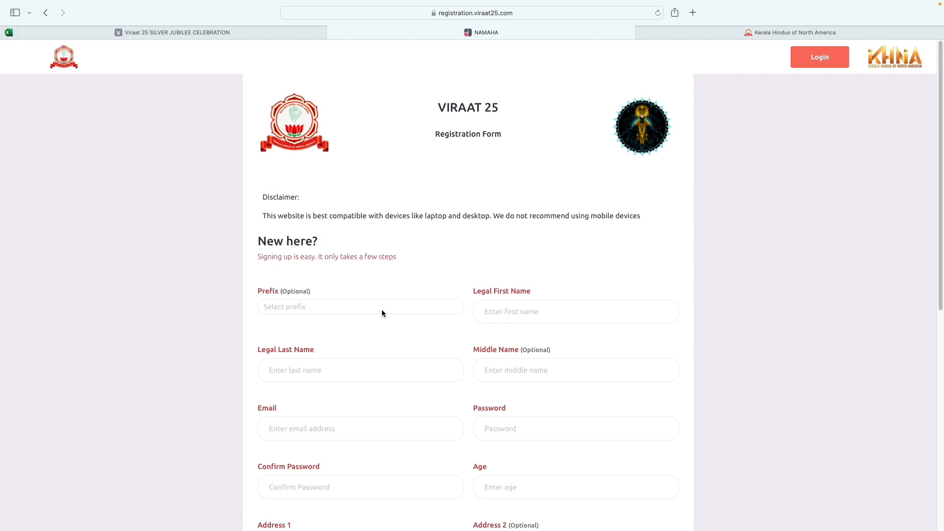
scroll(392, 330, down, 1)
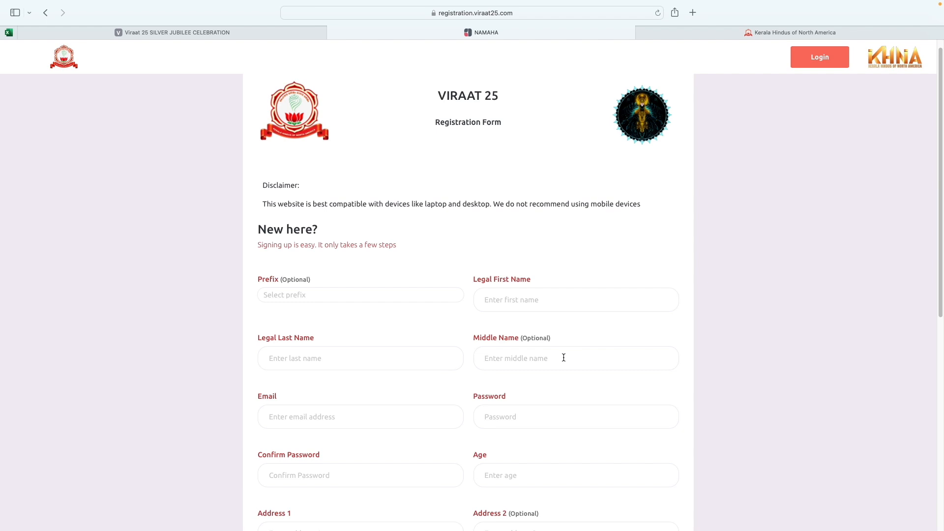
scroll(563, 357, down, 1)
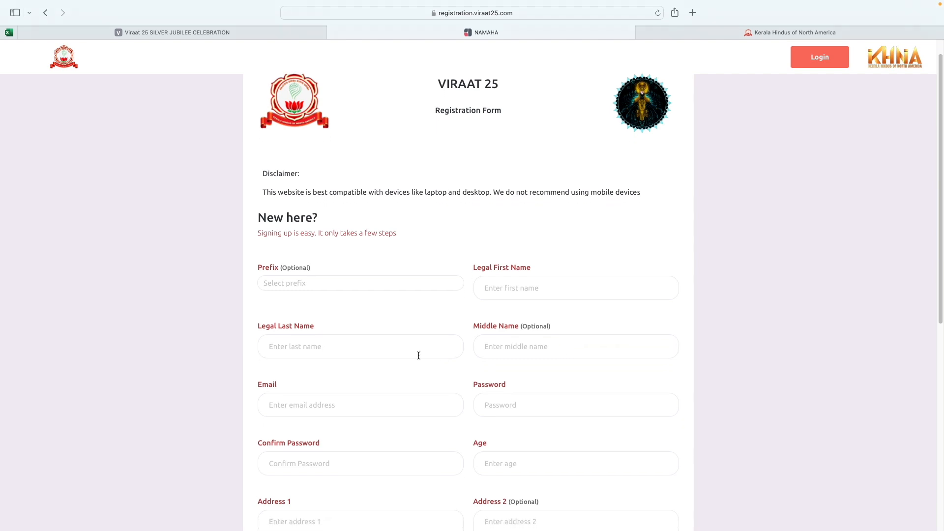
Step: Set the prefix to Mr and enter the legal first and last names
click(328, 287)
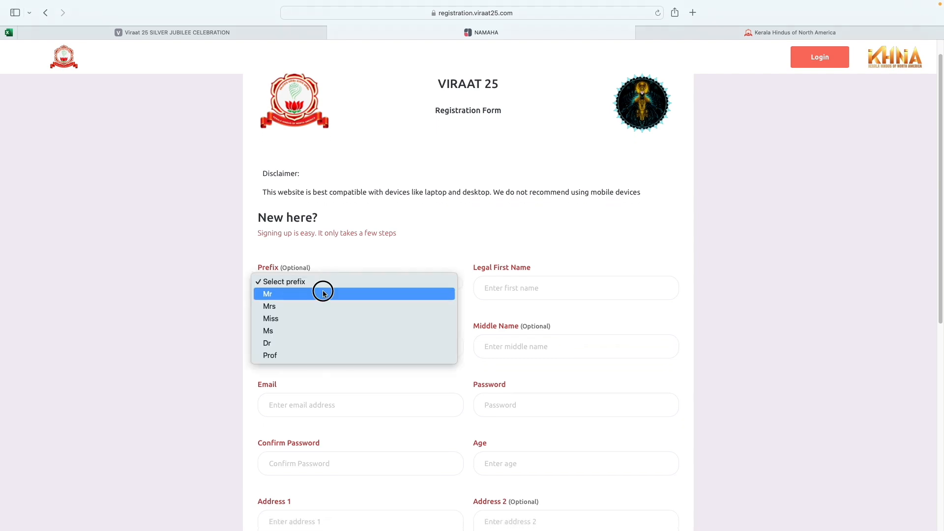
click(323, 292)
click(532, 288)
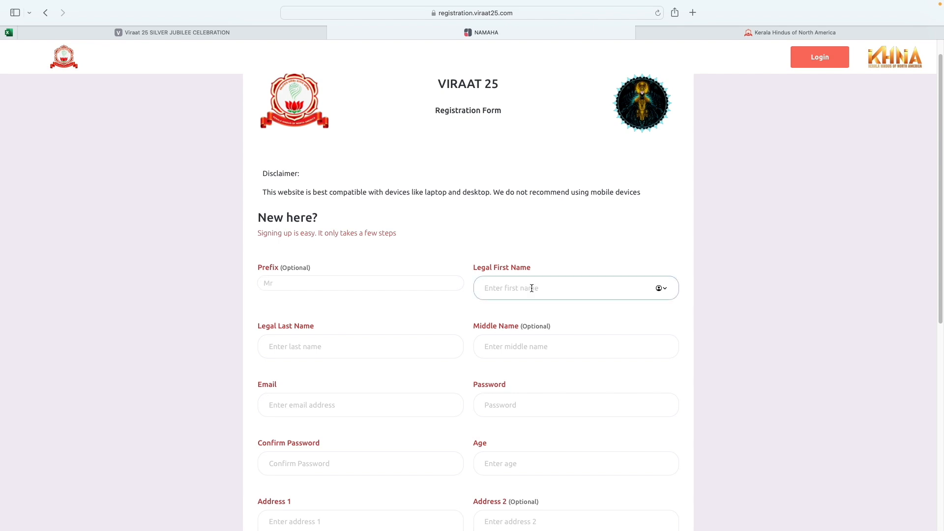
text(SS)
key(Tab)
text(ll)
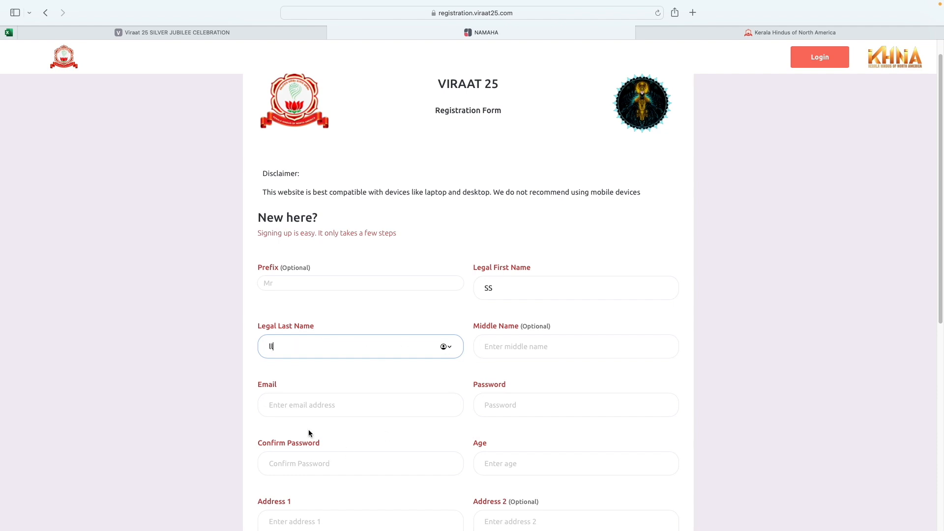
Step: Enter the account e-mail address, a password and its confirmation
scroll(315, 408, down, 2)
click(324, 372)
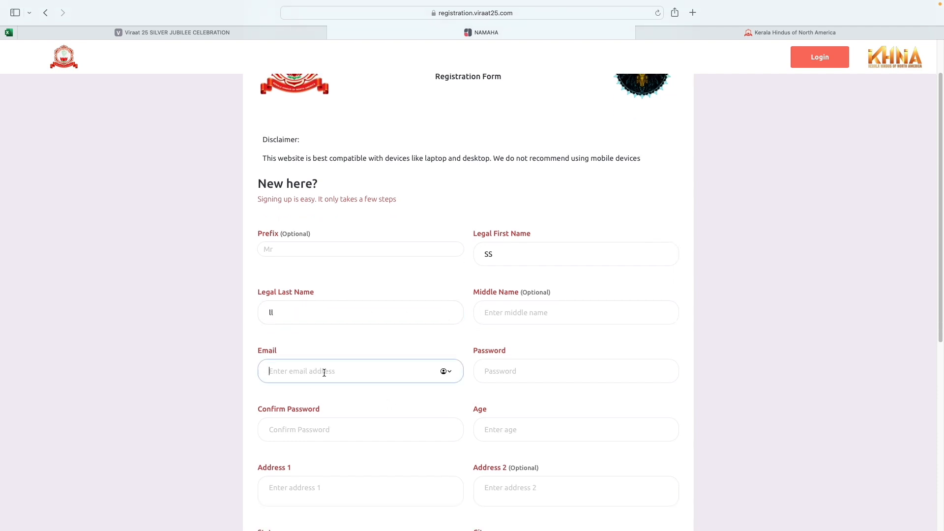
click(503, 365)
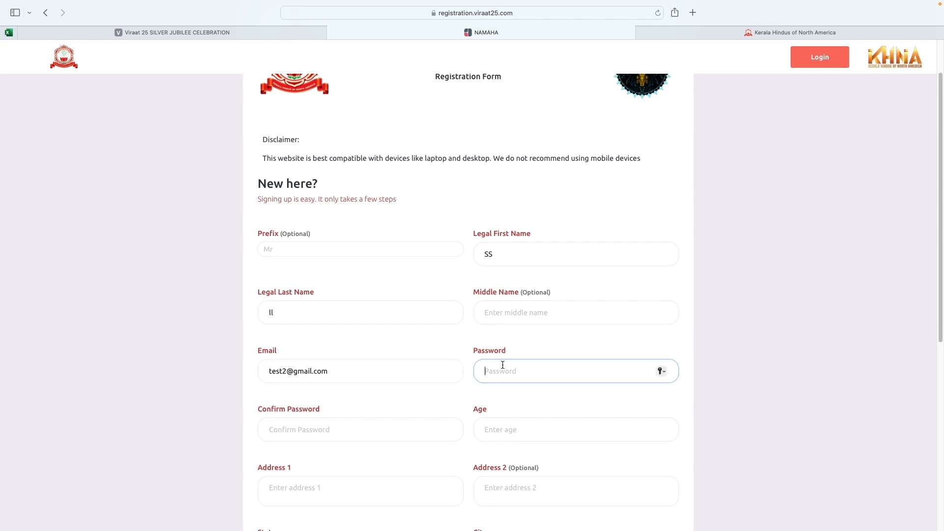
text(***********)
scroll(473, 382, down, 3)
click(285, 348)
text(***)
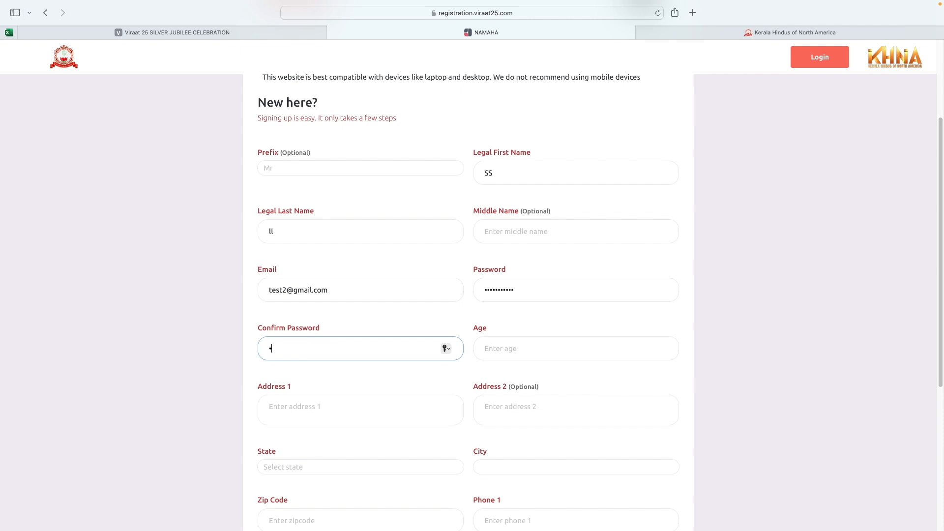
text(*******)
Step: Enter 40 as the age
scroll(288, 342, down, 2)
click(511, 283)
text(40)
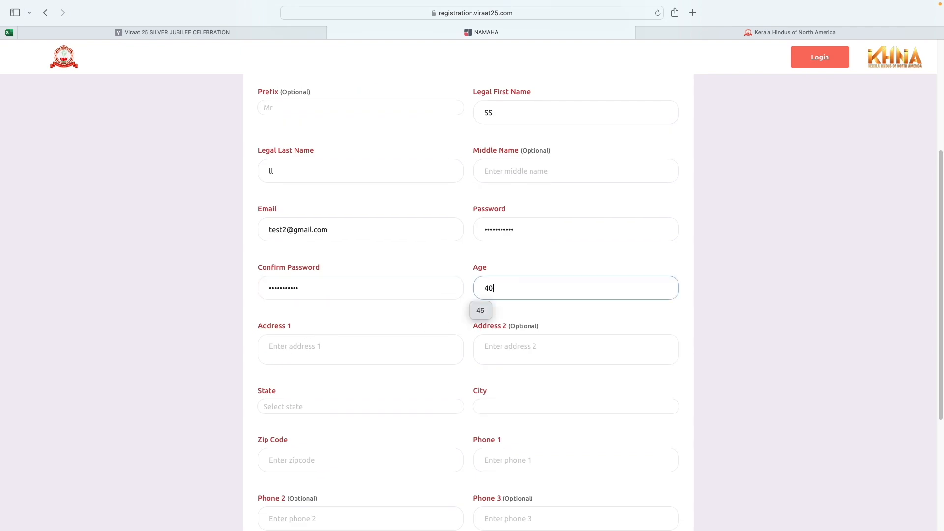
scroll(453, 317, down, 3)
Step: Enter the street address line and choose Michigan as the state
click(329, 256)
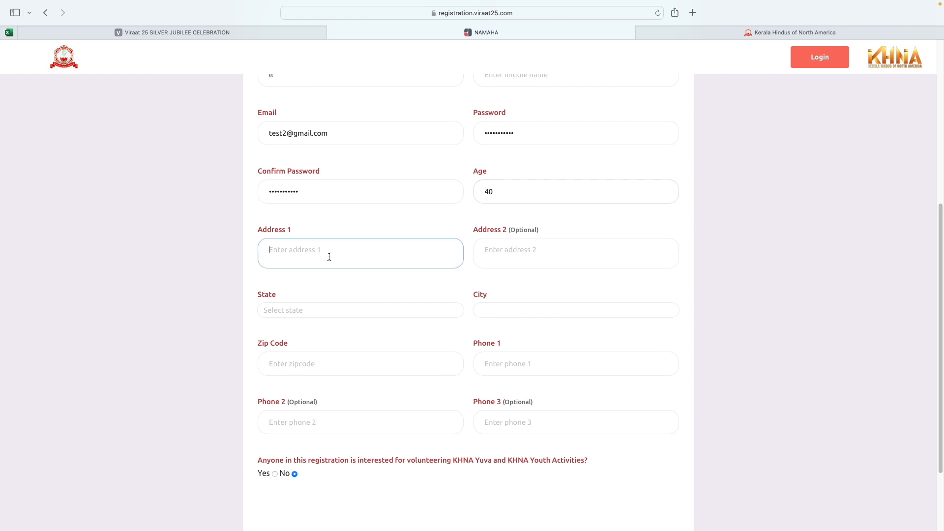
text(4501)
click(323, 310)
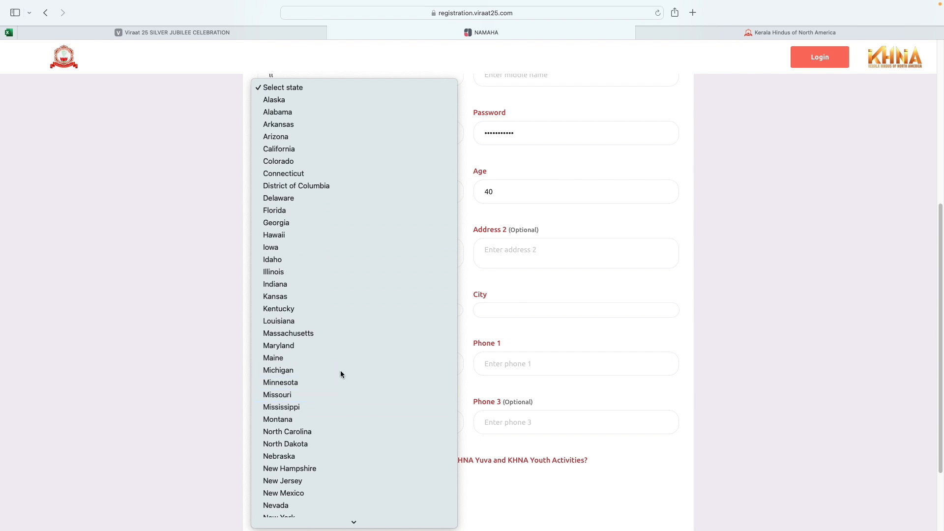
click(338, 371)
Step: Choose West Bloomfield from the Michigan city list
click(503, 315)
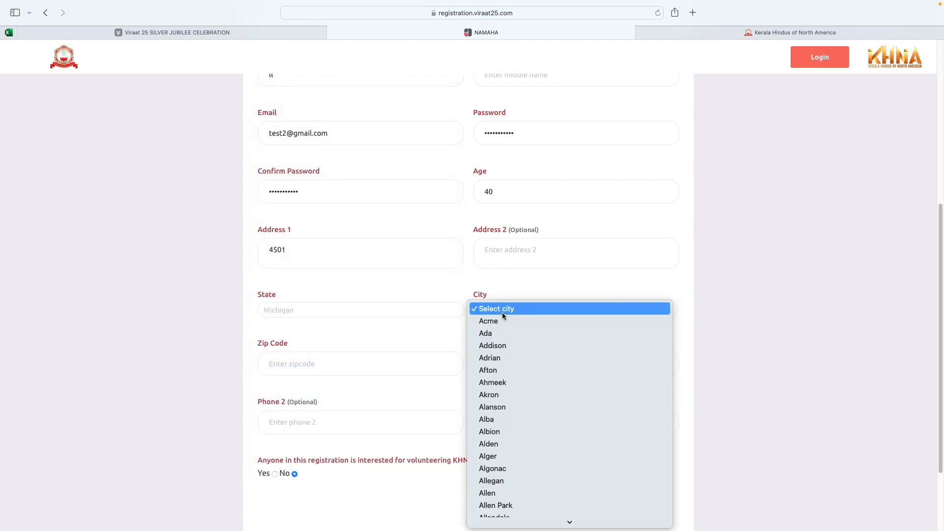
scroll(509, 329, down, 10)
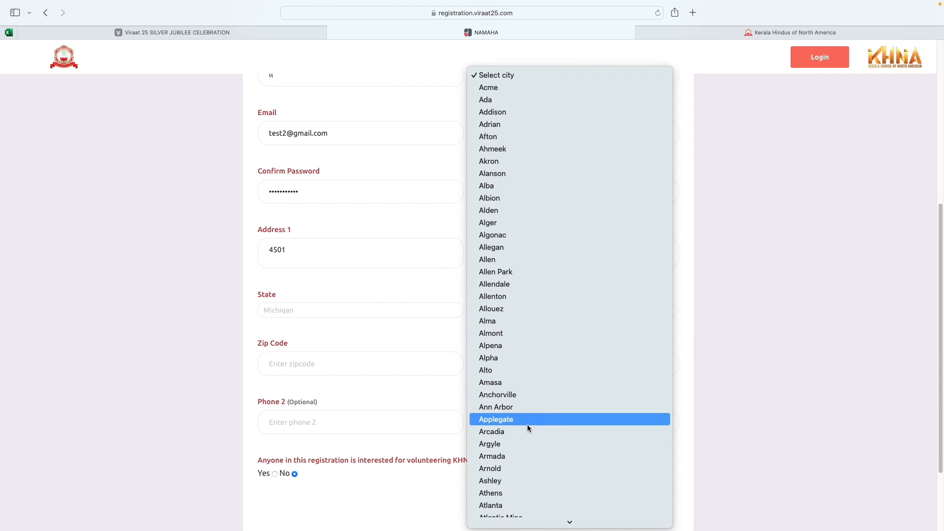
scroll(533, 409, down, 20)
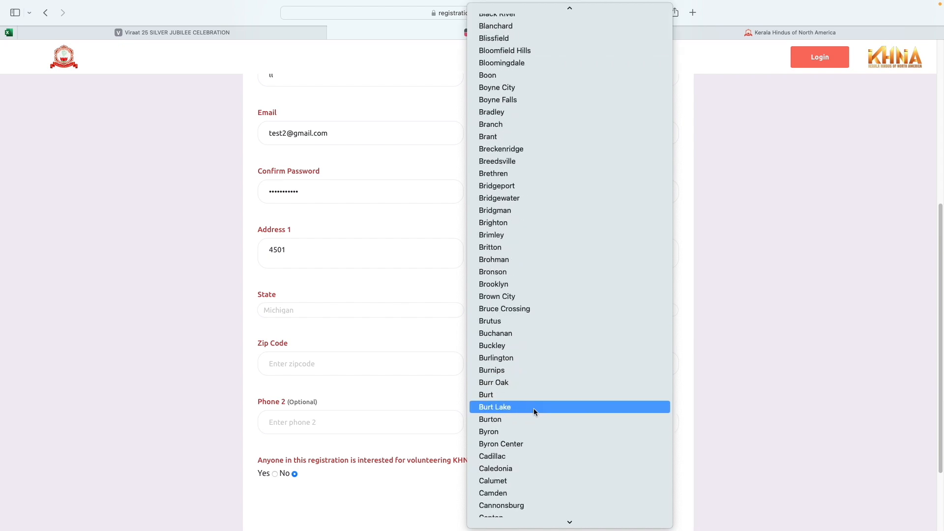
scroll(534, 408, down, 20)
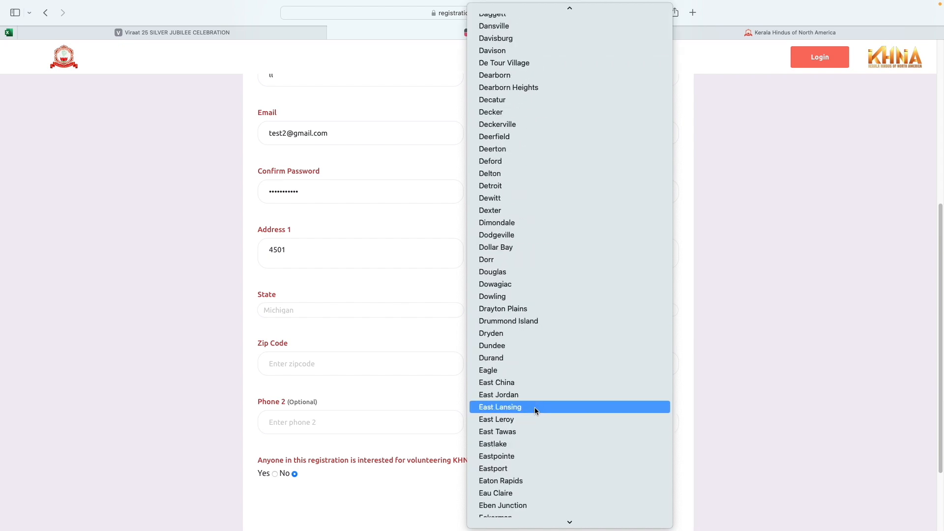
scroll(535, 407, down, 20)
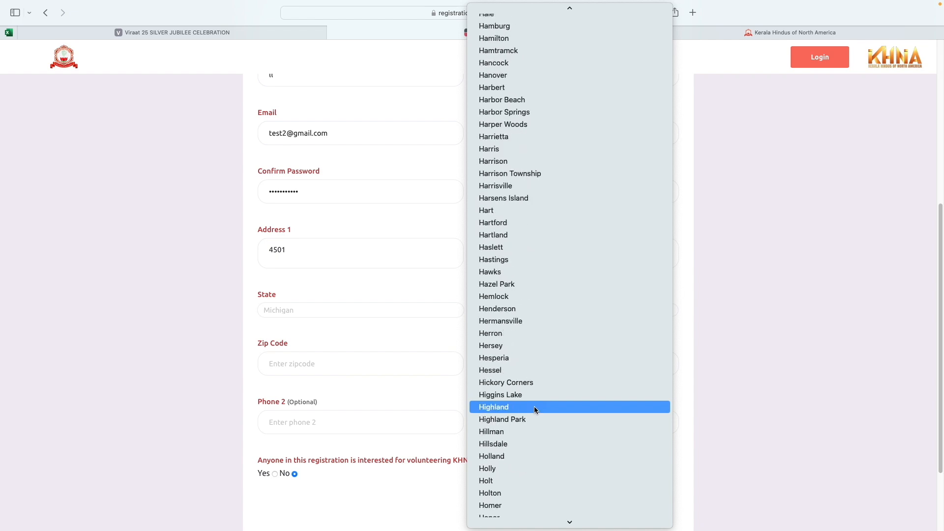
scroll(535, 407, down, 20)
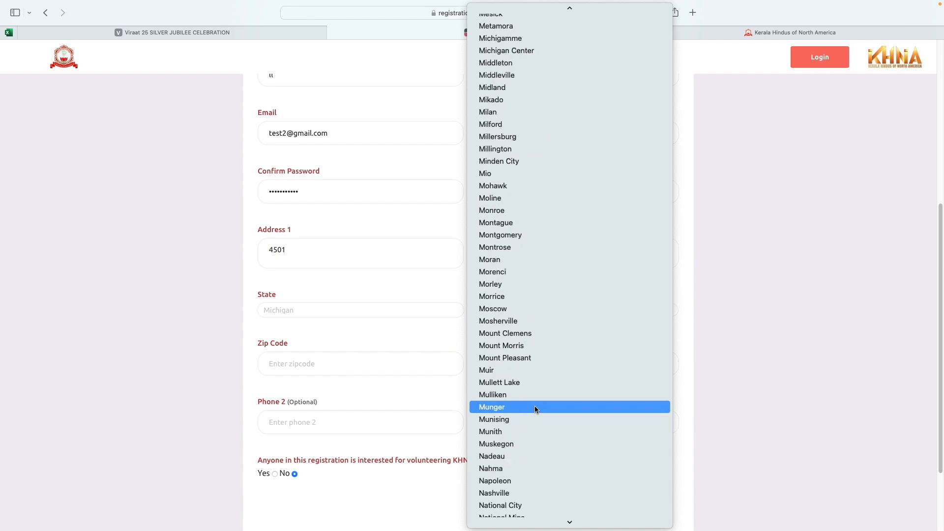
scroll(535, 408, down, 20)
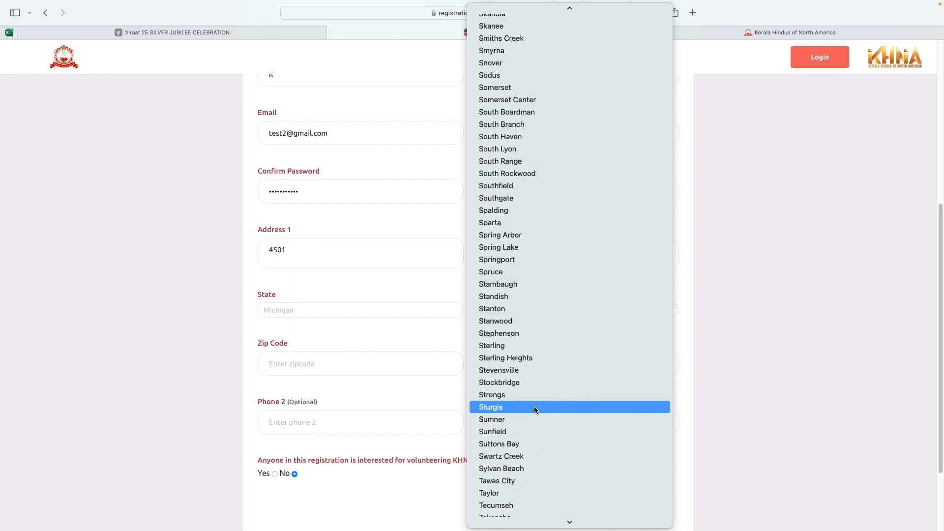
scroll(535, 408, down, 20)
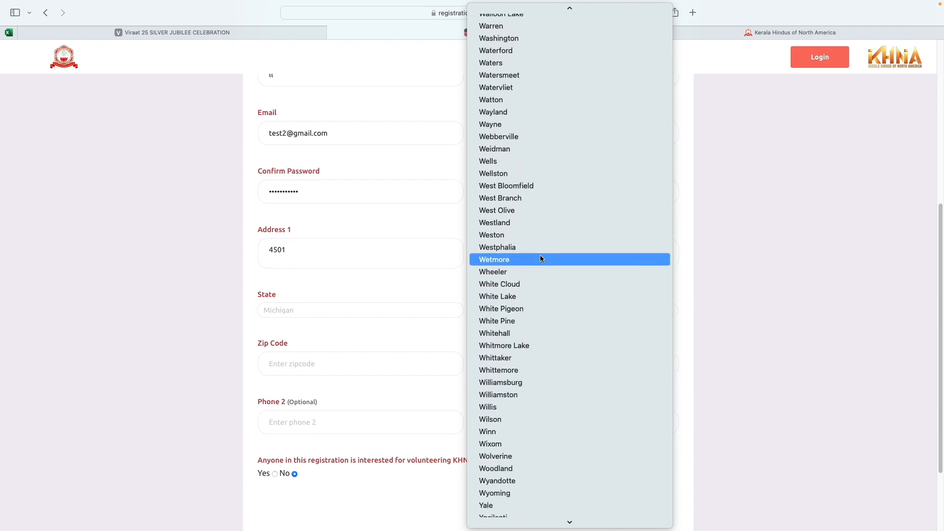
click(538, 187)
Step: Enter the ZIP code and the primary phone number
click(339, 367)
text(48324)
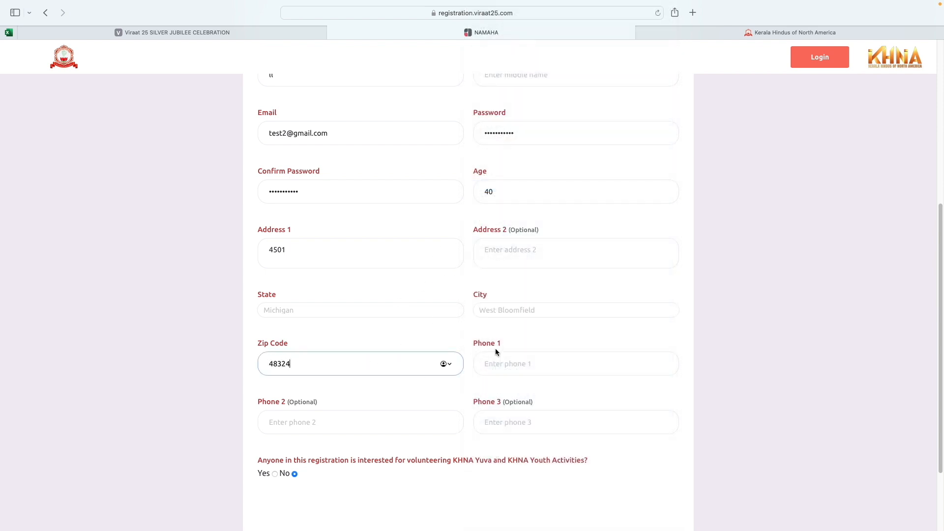
click(536, 364)
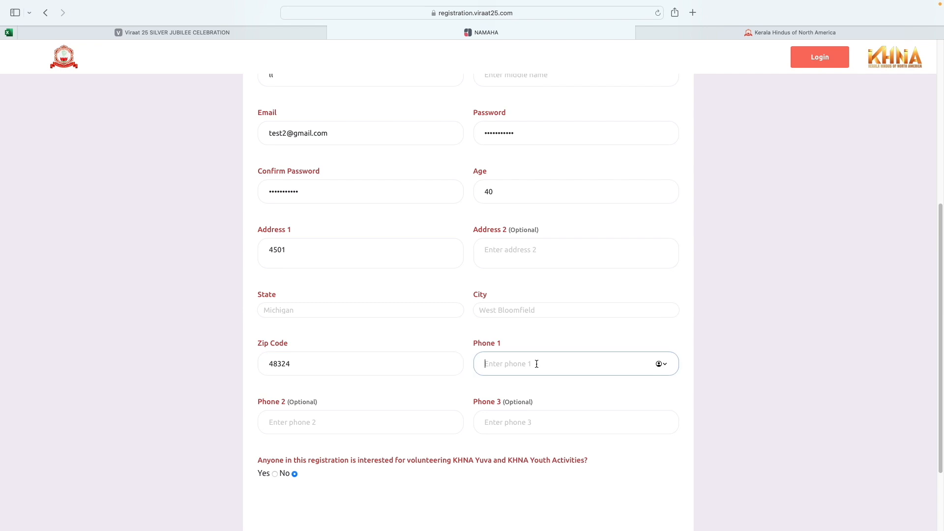
scroll(508, 365, down, 4)
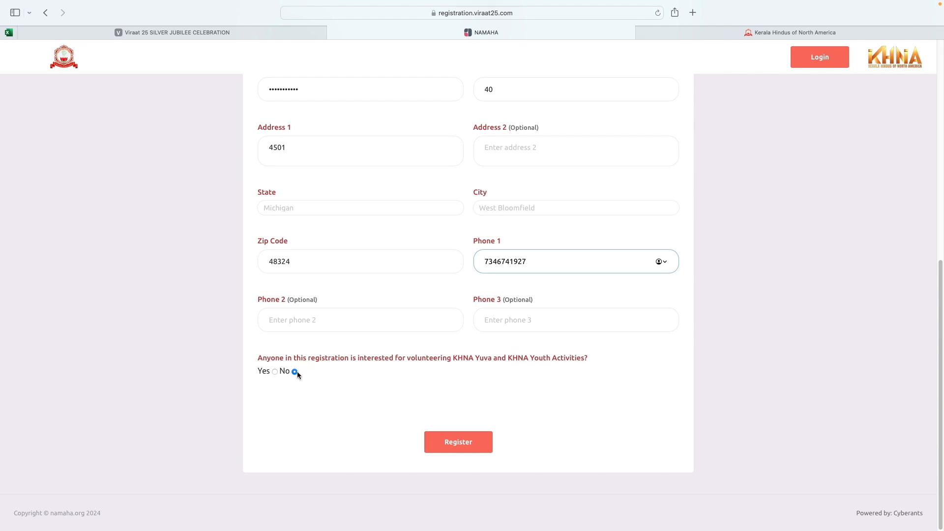
Step: Submit the registration form and proceed from the 'Thank You for Registering!' page to sign in
scroll(391, 357, up, 10)
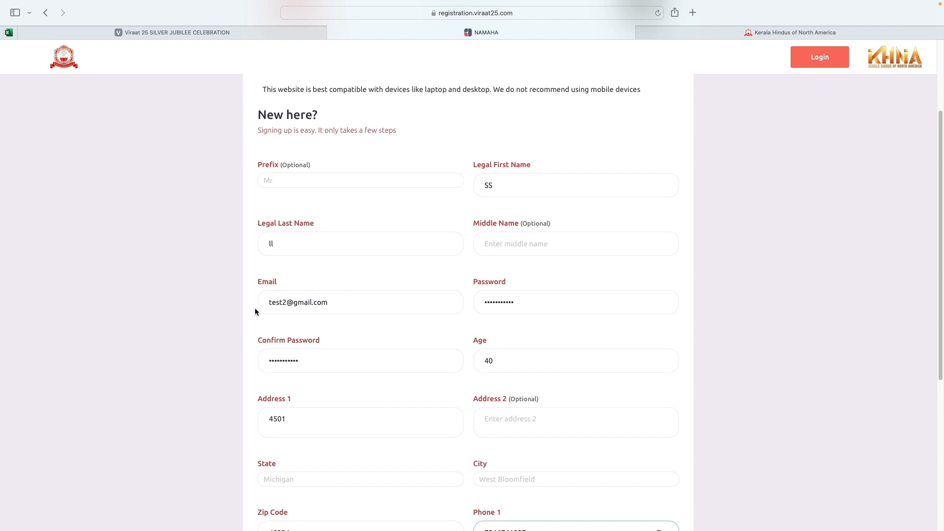
scroll(415, 288, down, 6)
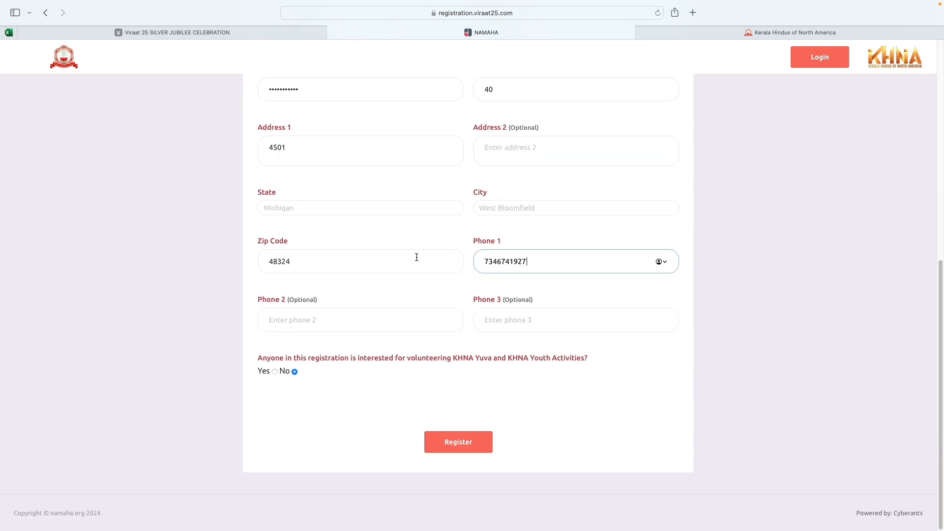
click(464, 441)
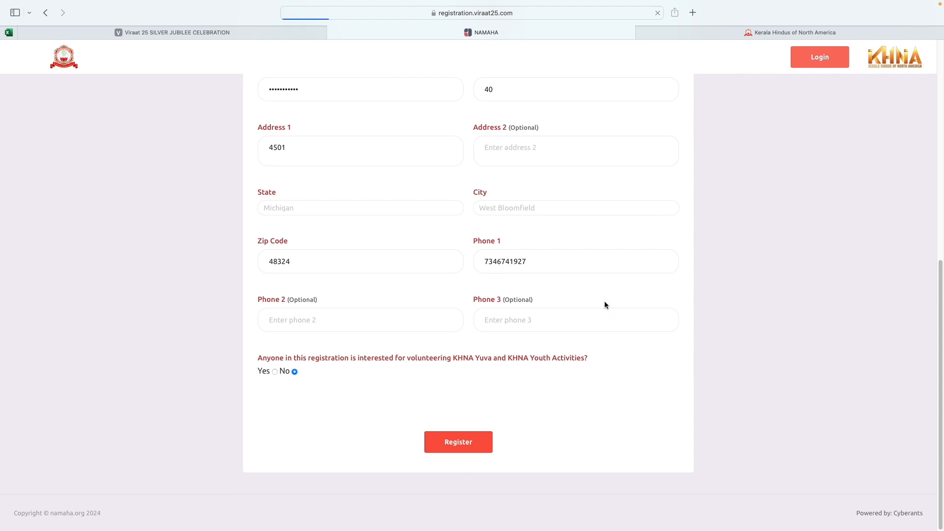
click(466, 352)
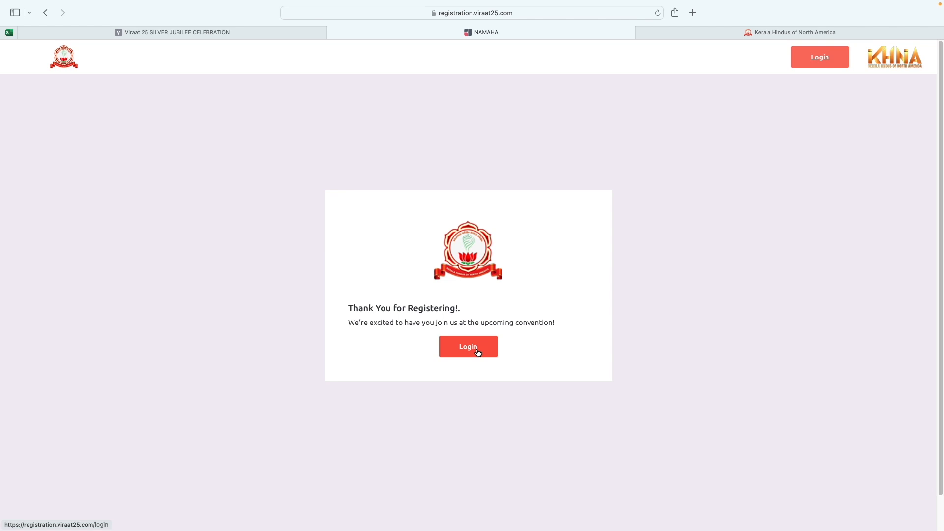
Step: Log in with the new account's e-mail and password to reach the Dashboard
click(478, 352)
click(463, 286)
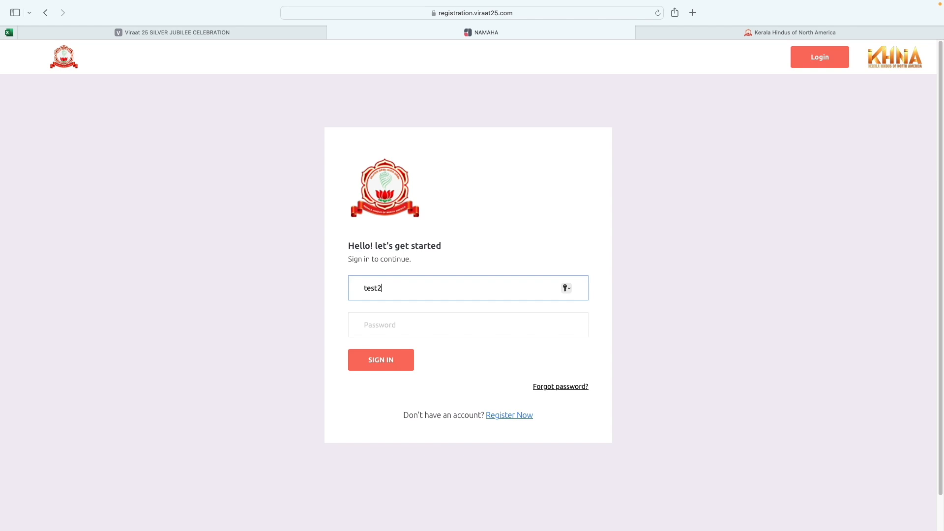
click(390, 320)
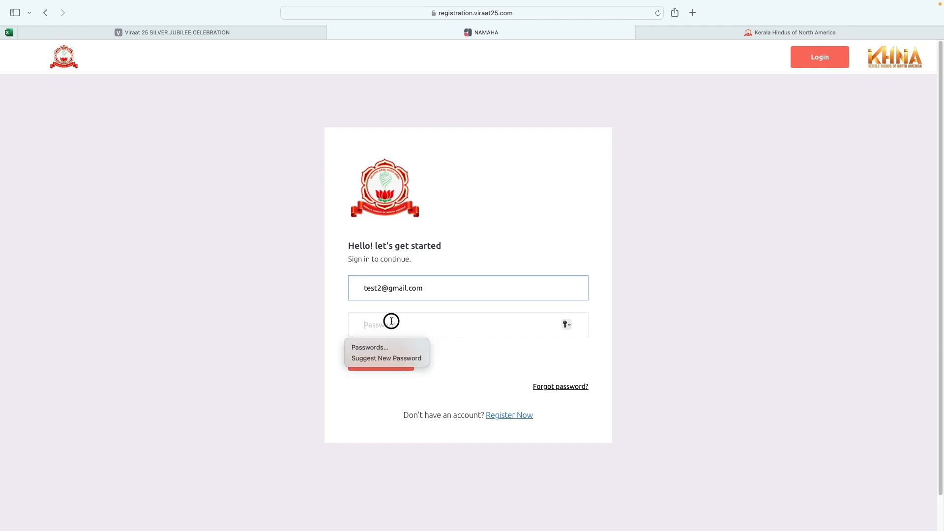
text(t)
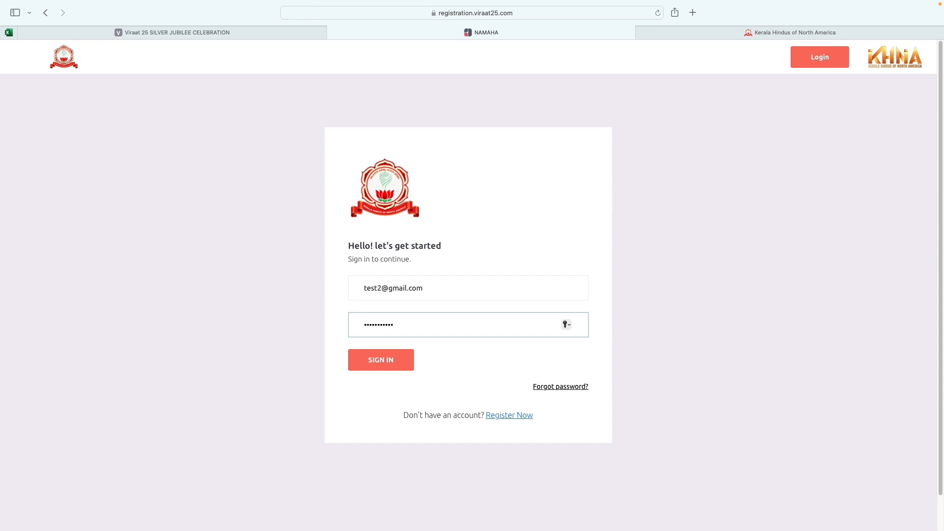
click(371, 360)
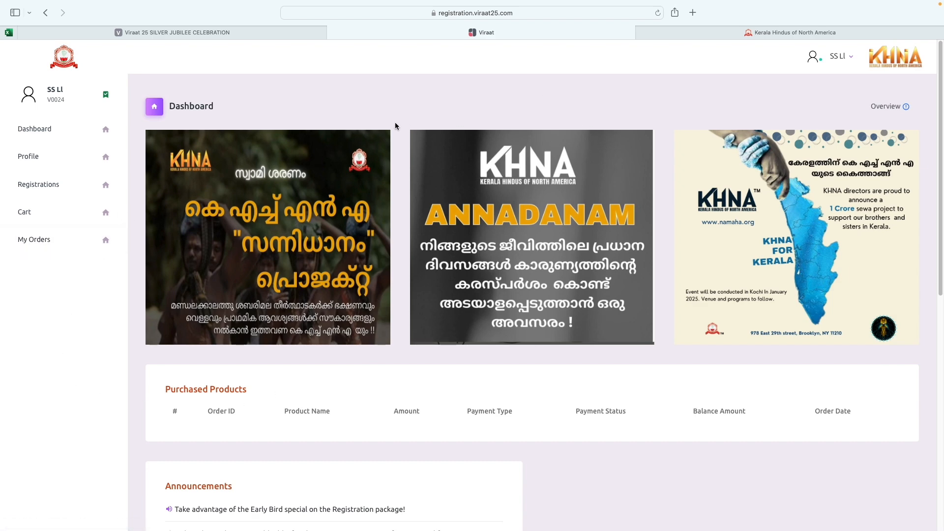
Step: Scroll the Dashboard through the empty Purchased Products, Announcements and Pending Installments sections
scroll(480, 262, down, 3)
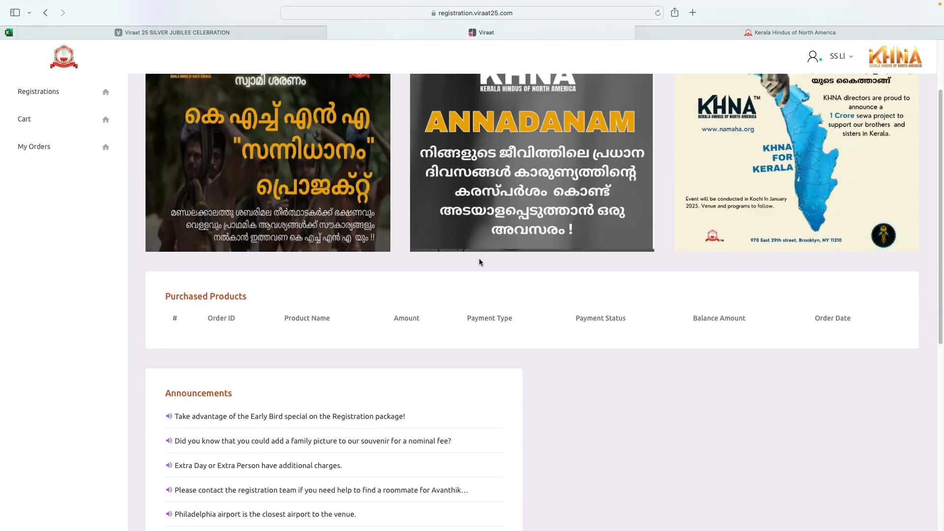
scroll(479, 258, down, 1)
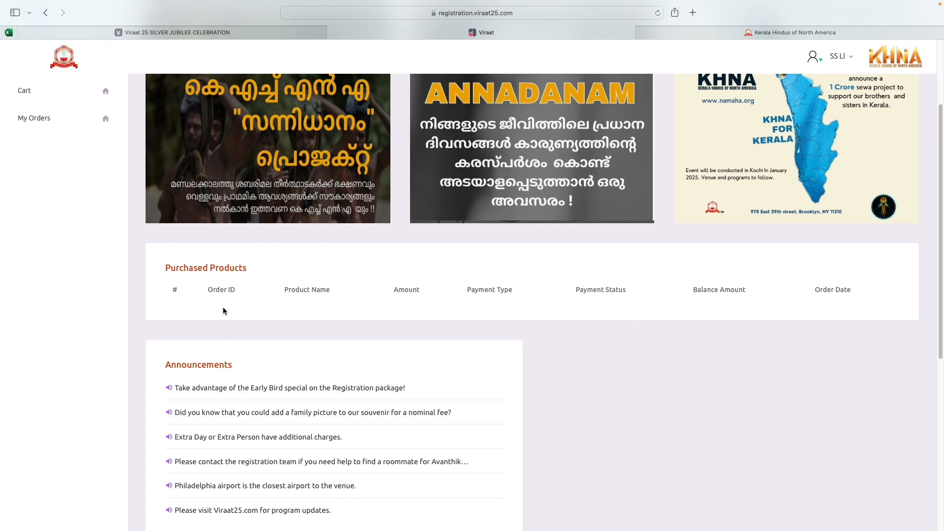
scroll(306, 328, down, 2)
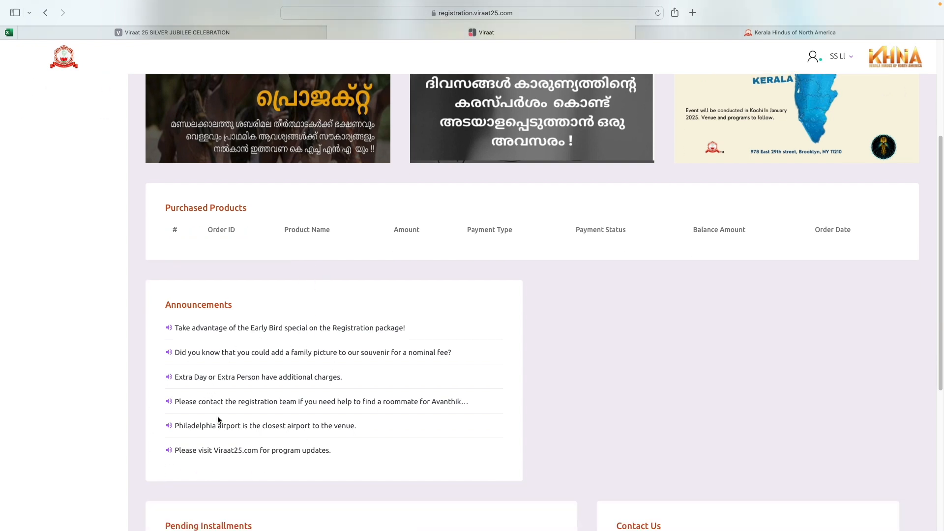
scroll(306, 388, down, 5)
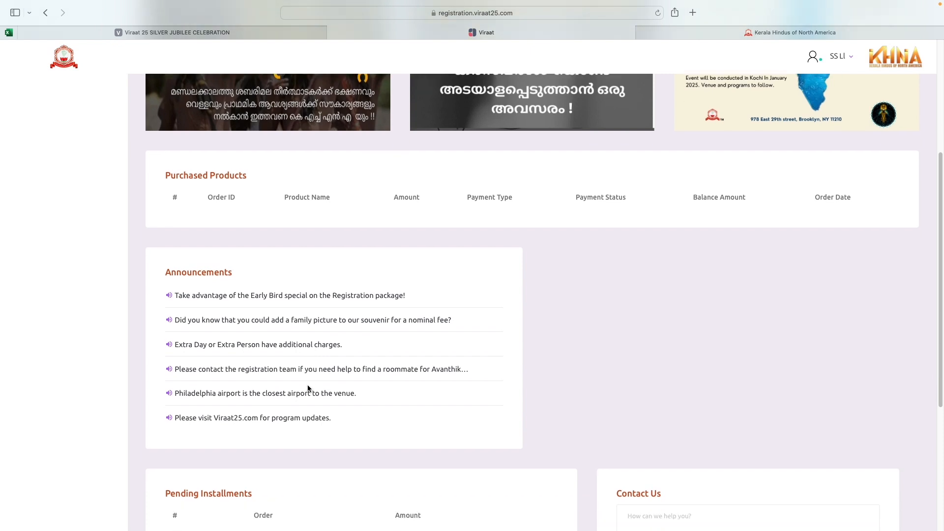
scroll(306, 386, down, 3)
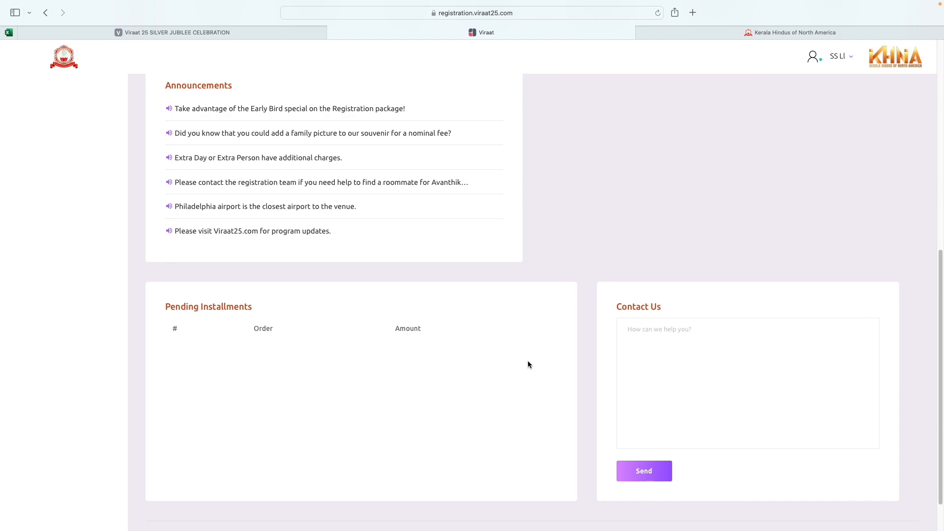
scroll(528, 362, down, 2)
scroll(529, 358, up, 10)
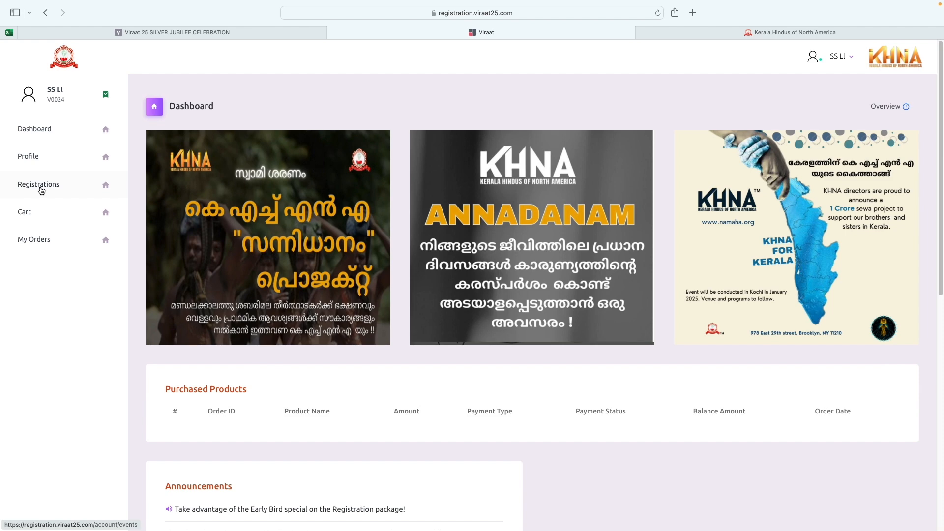
Step: Open the Registrations packages page and add the Gandhara package to the cart
click(42, 188)
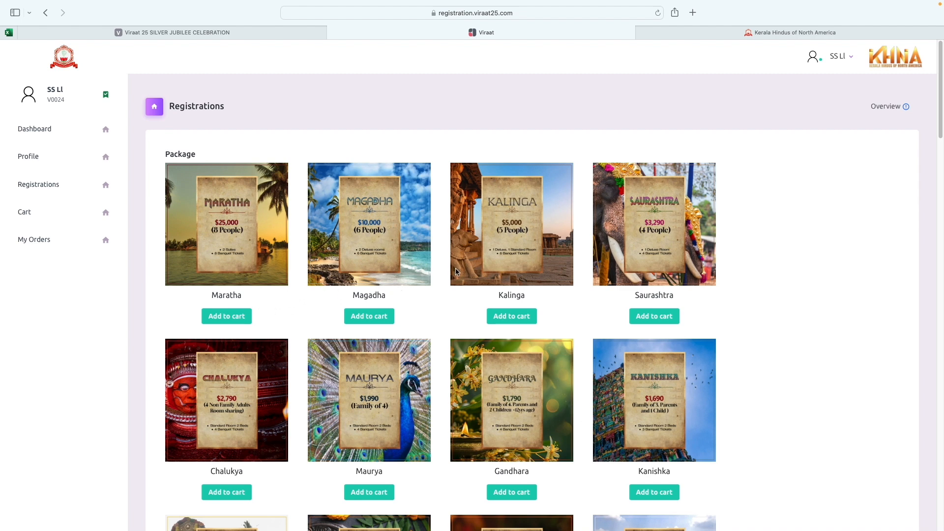
scroll(440, 274, down, 3)
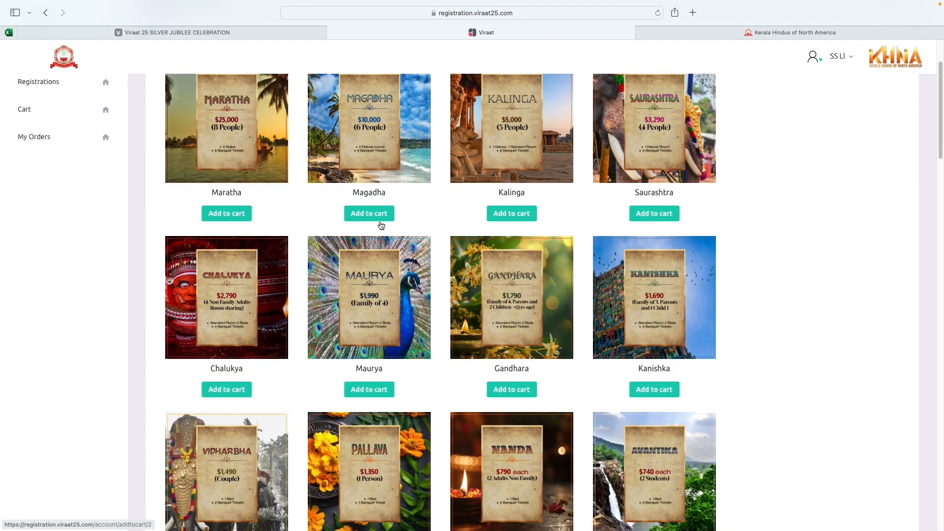
scroll(420, 324, down, 2)
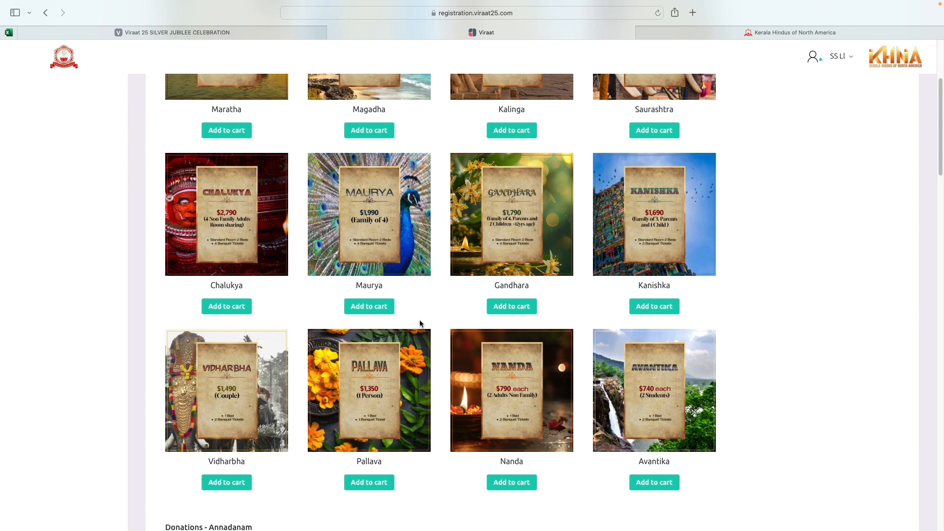
scroll(420, 323, down, 2)
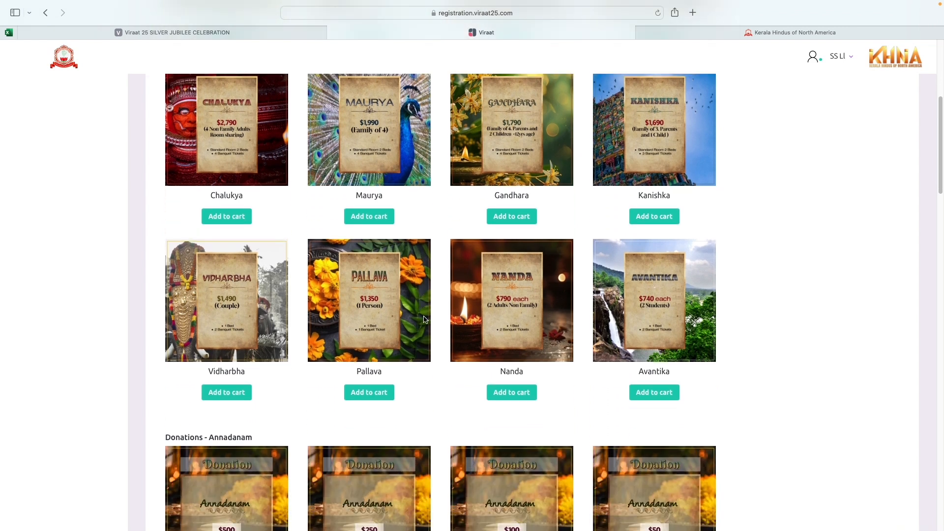
click(514, 221)
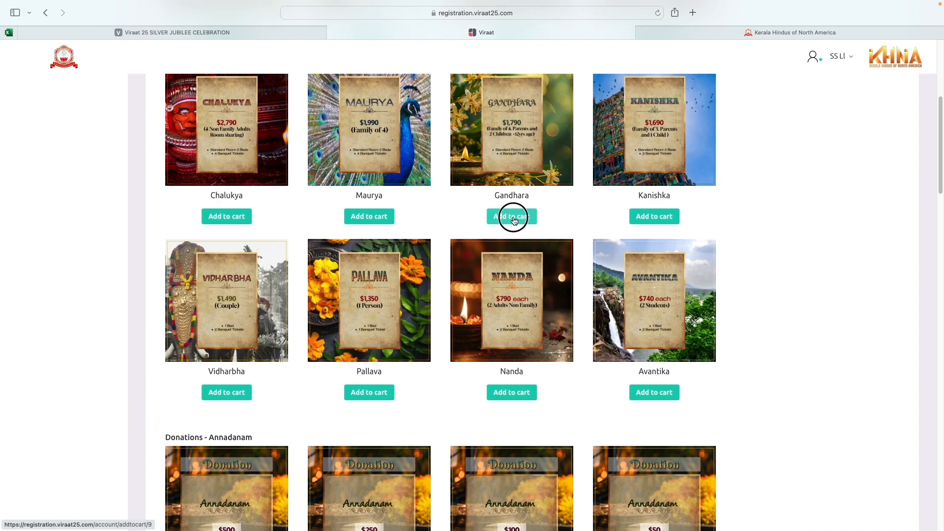
Step: Add the Annadanam $100 donation to the cart
scroll(424, 313, down, 5)
scroll(424, 313, down, 6)
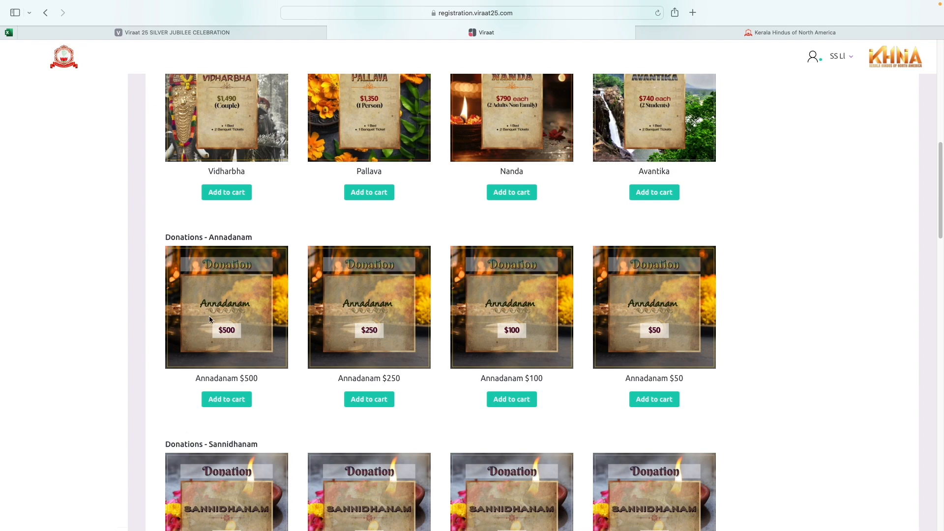
click(515, 398)
scroll(516, 398, down, 8)
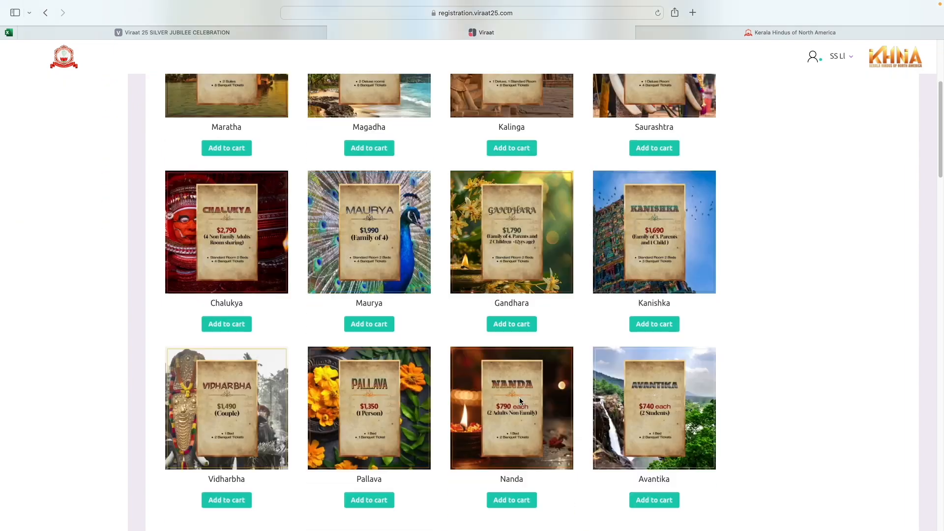
scroll(520, 400, down, 3)
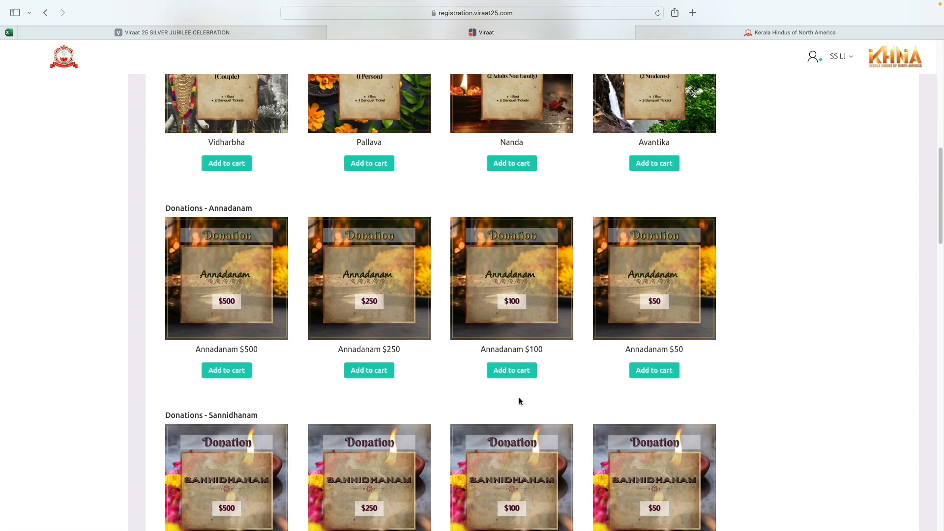
scroll(520, 400, down, 2)
scroll(519, 401, down, 1)
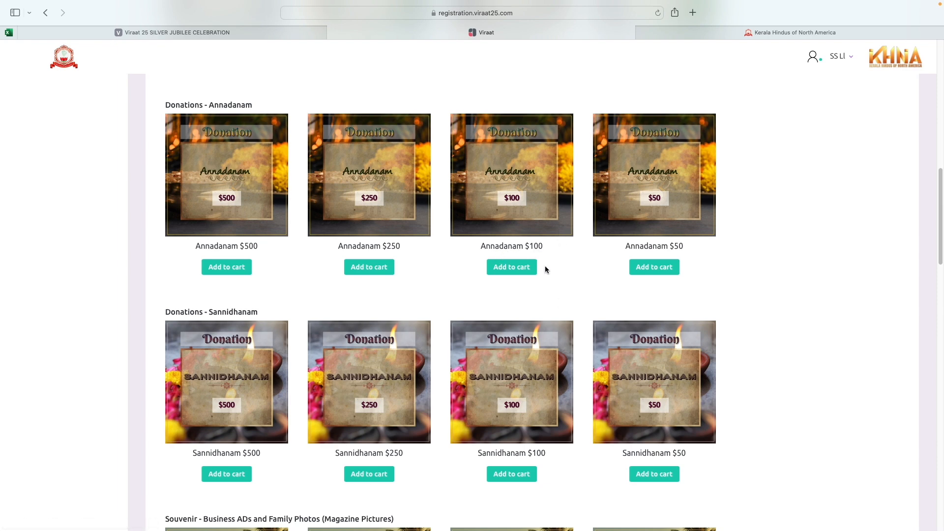
scroll(558, 278, down, 3)
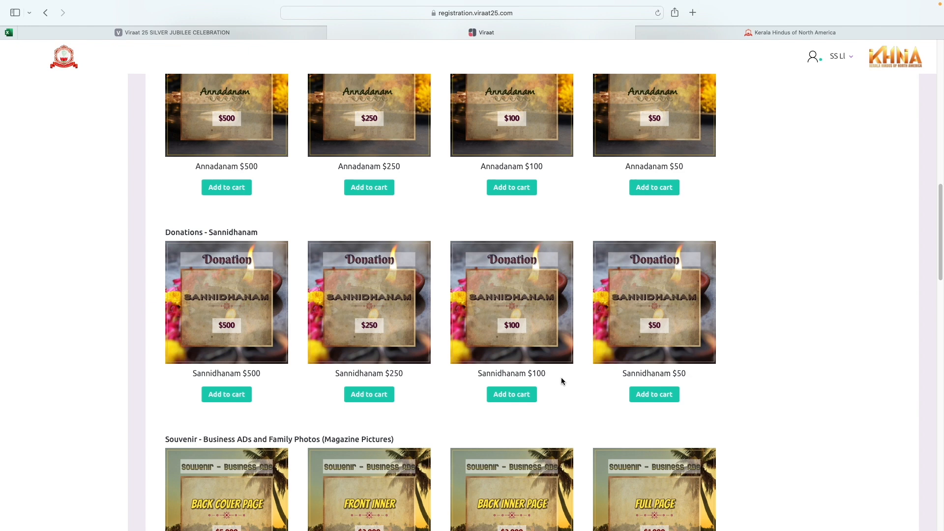
scroll(563, 386, down, 3)
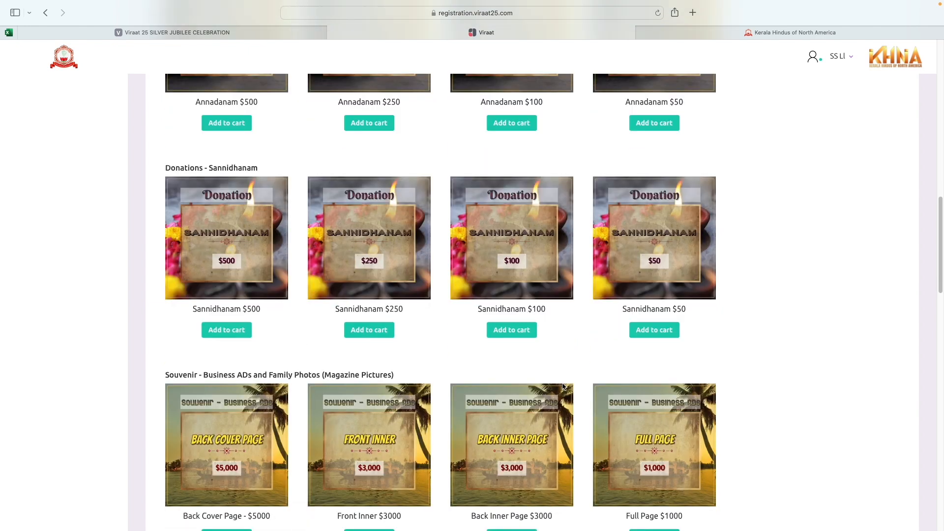
click(511, 335)
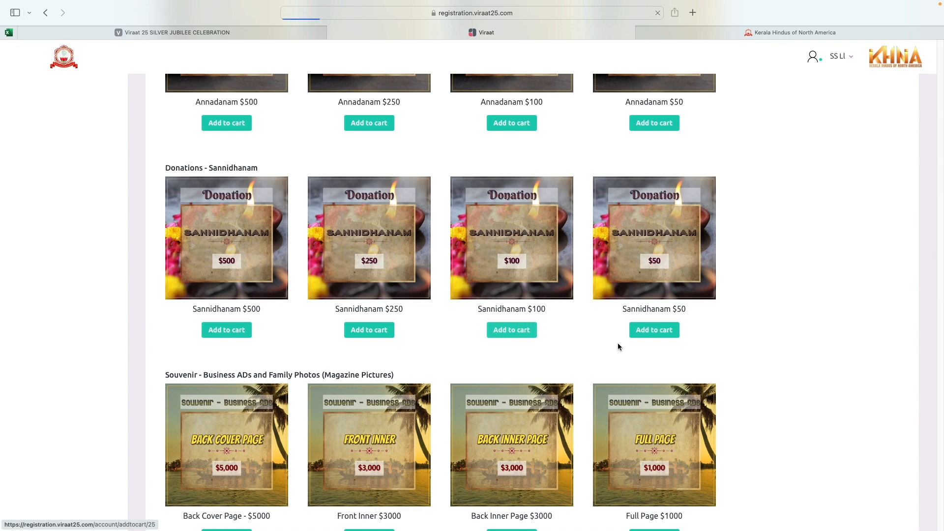
scroll(621, 394, down, 10)
scroll(613, 389, down, 9)
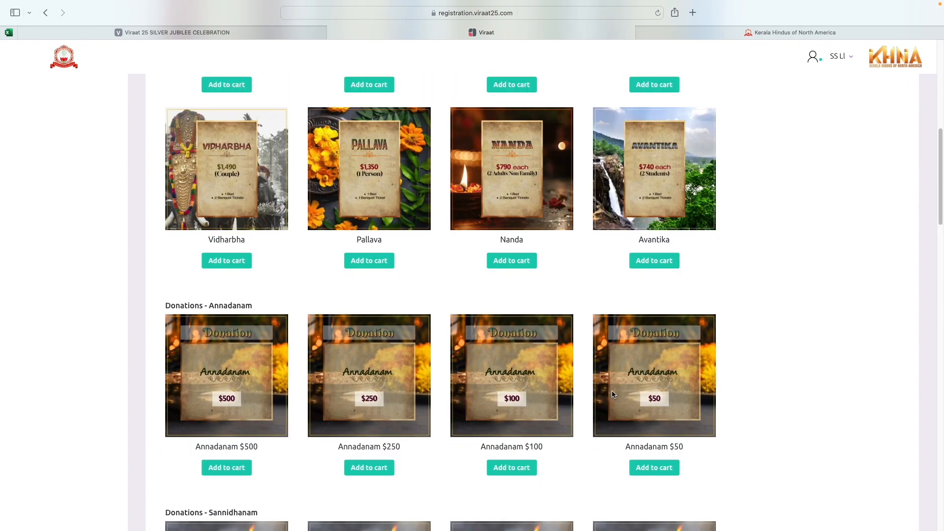
scroll(612, 387, down, 5)
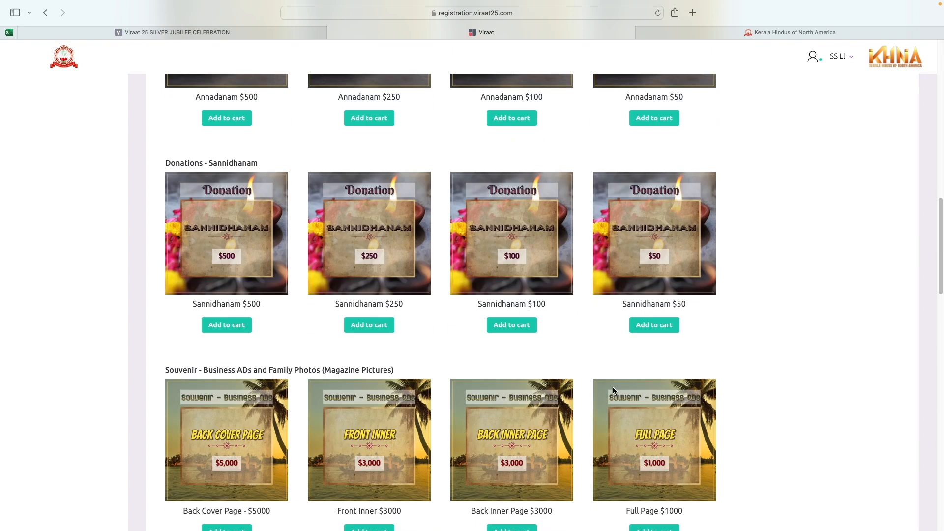
scroll(614, 386, down, 1)
scroll(615, 390, down, 2)
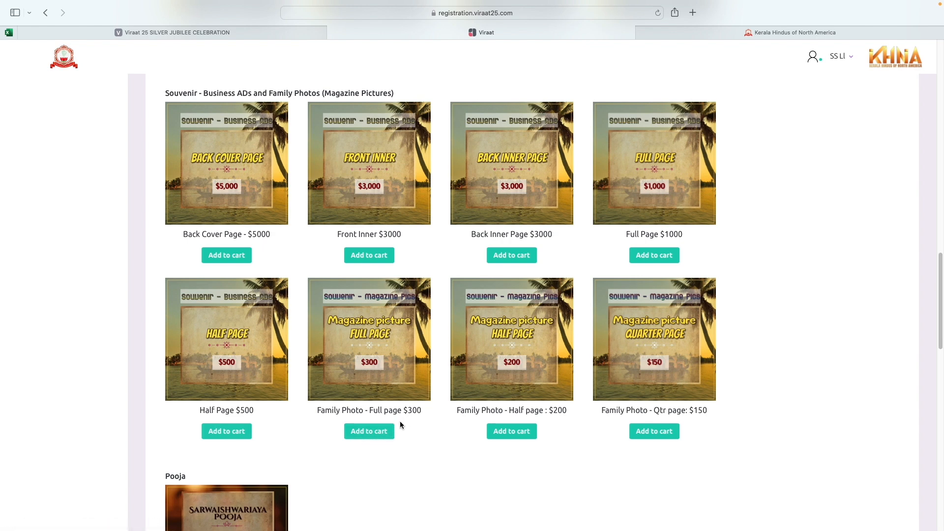
click(374, 435)
scroll(424, 402, down, 7)
scroll(426, 404, down, 15)
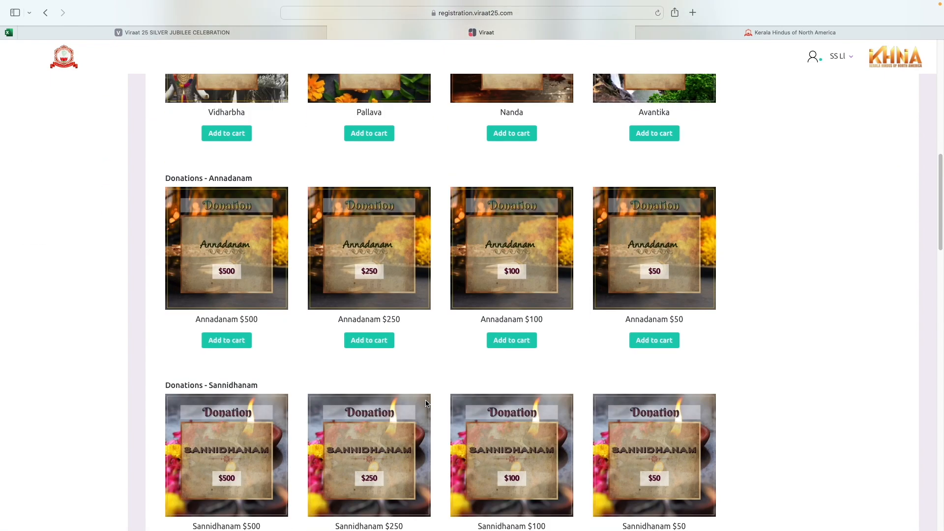
scroll(426, 403, down, 6)
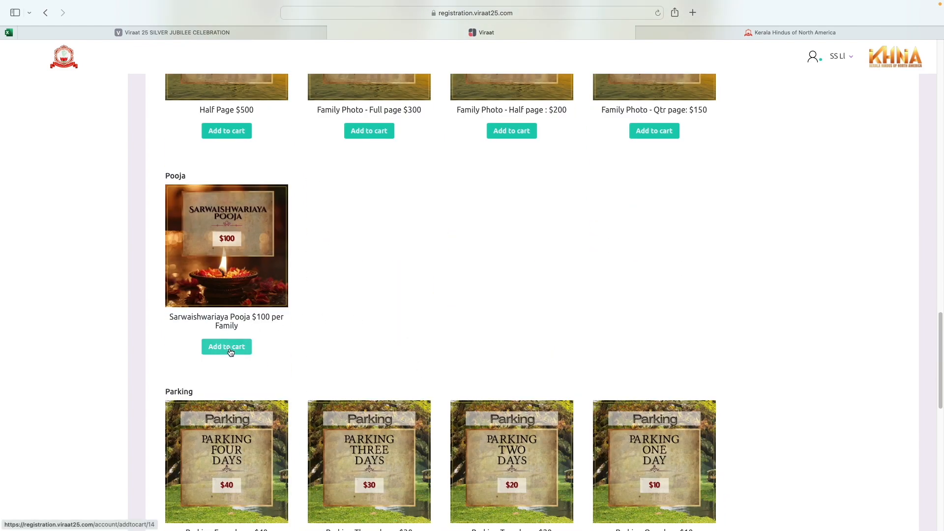
Step: Add the Sarwaishwariaya Pooja $100 per Family item to the cart and continue down the list
click(227, 347)
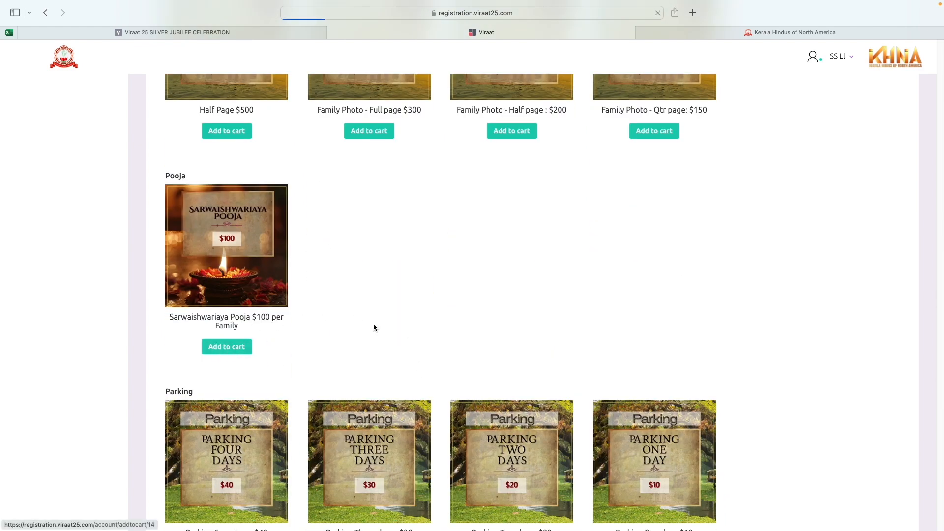
scroll(508, 331, down, 5)
scroll(505, 335, down, 15)
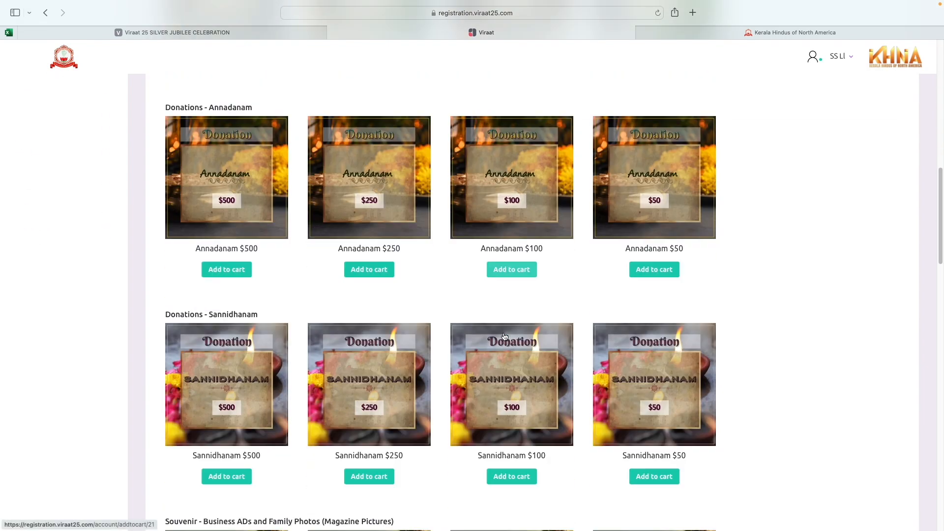
scroll(503, 336, down, 10)
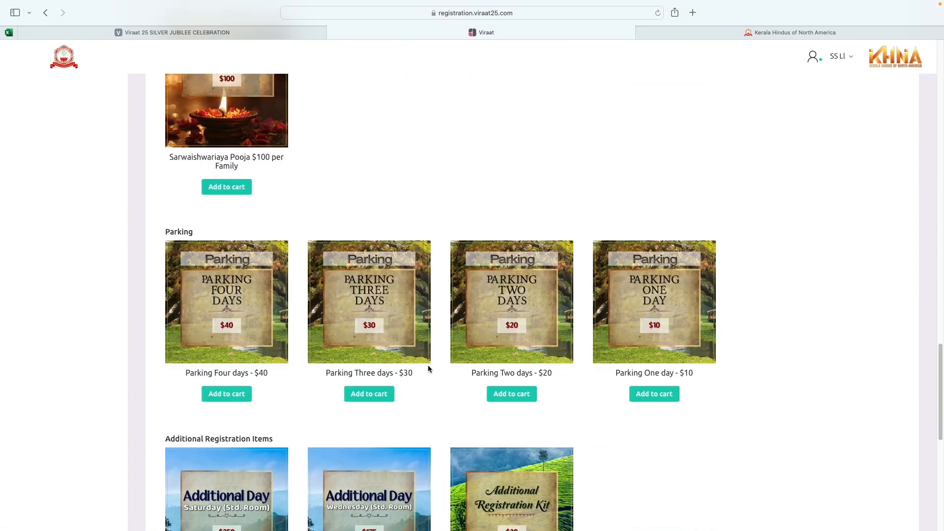
scroll(438, 384, down, 1)
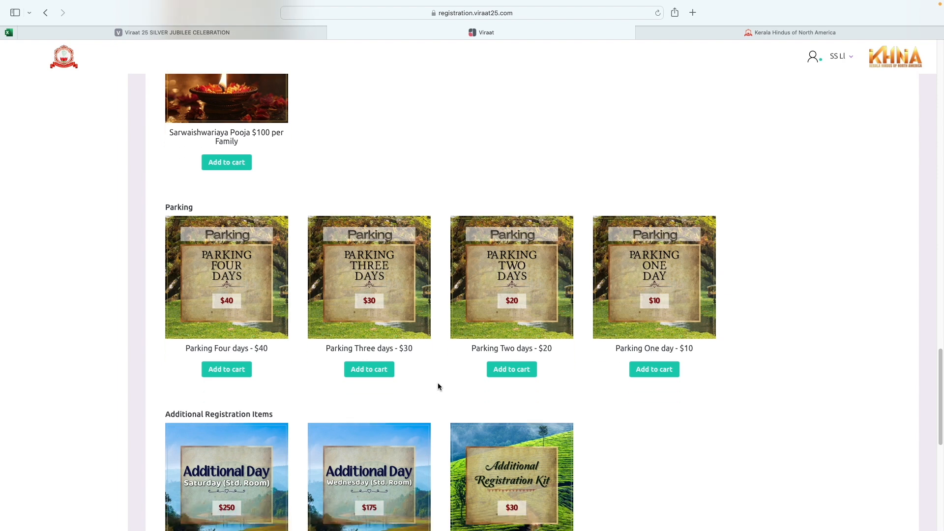
scroll(439, 386, down, 1)
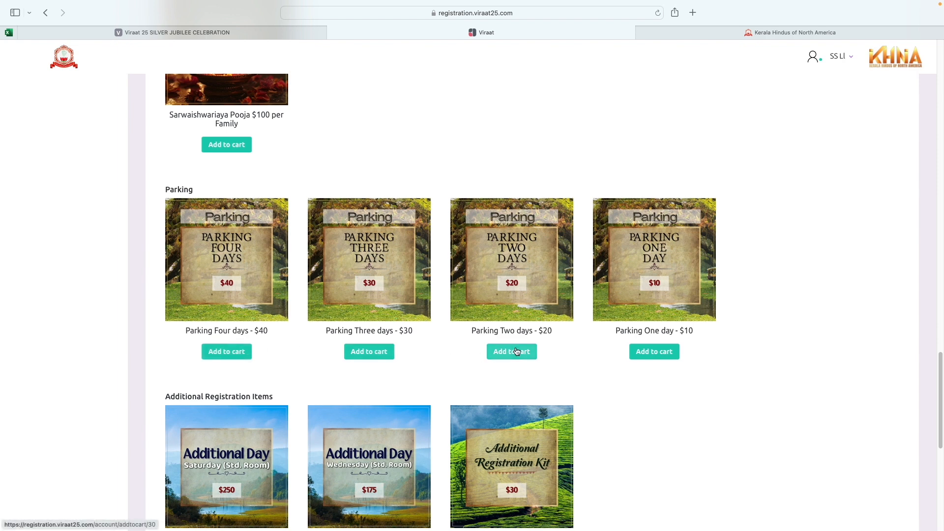
Step: Add the Parking Three days - $30 pass to the cart
scroll(619, 344, down, 2)
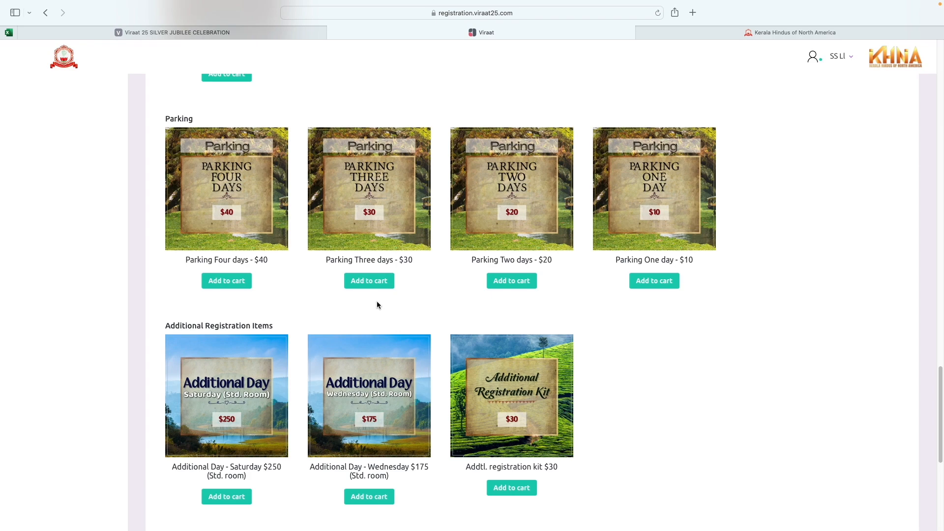
click(372, 281)
scroll(627, 320, down, 15)
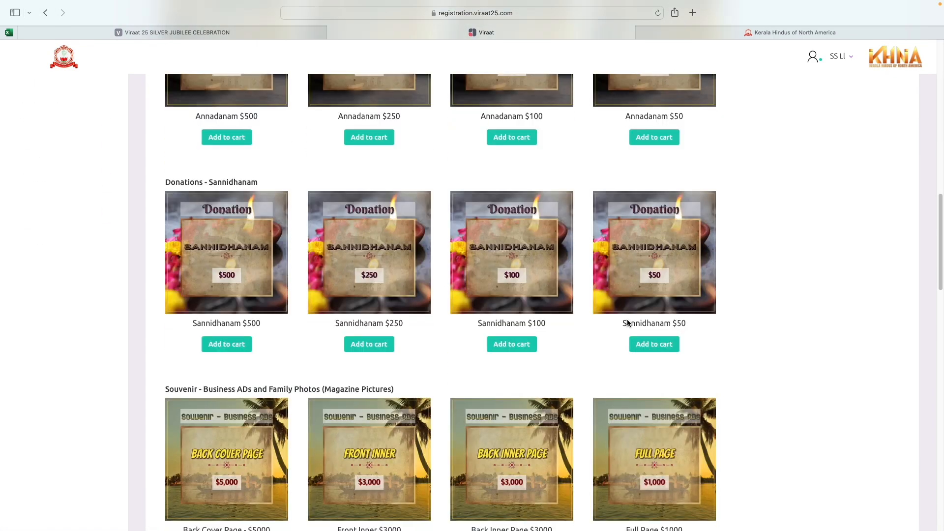
scroll(627, 323, down, 20)
scroll(628, 323, down, 3)
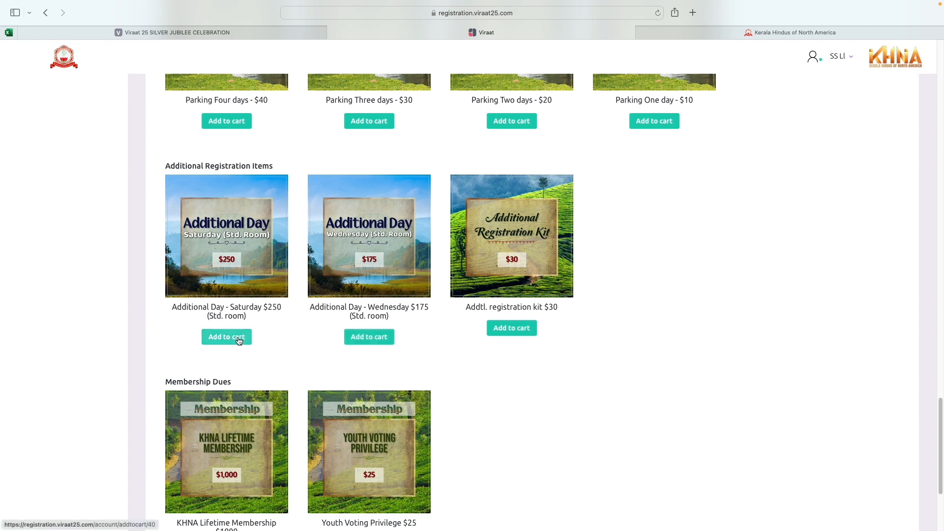
scroll(490, 373, down, 1)
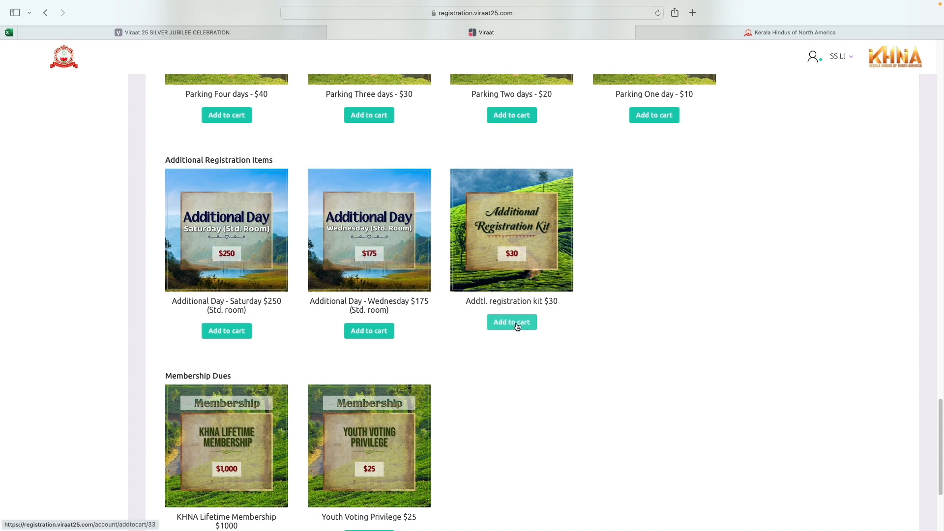
scroll(411, 330, down, 1)
scroll(412, 330, down, 5)
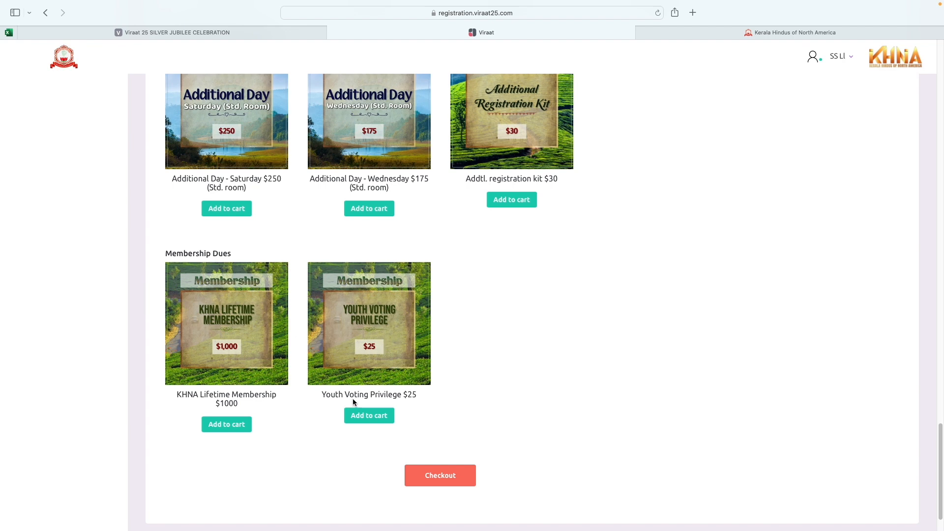
Step: Review the cart contents and bring the Checkout button into view
click(394, 415)
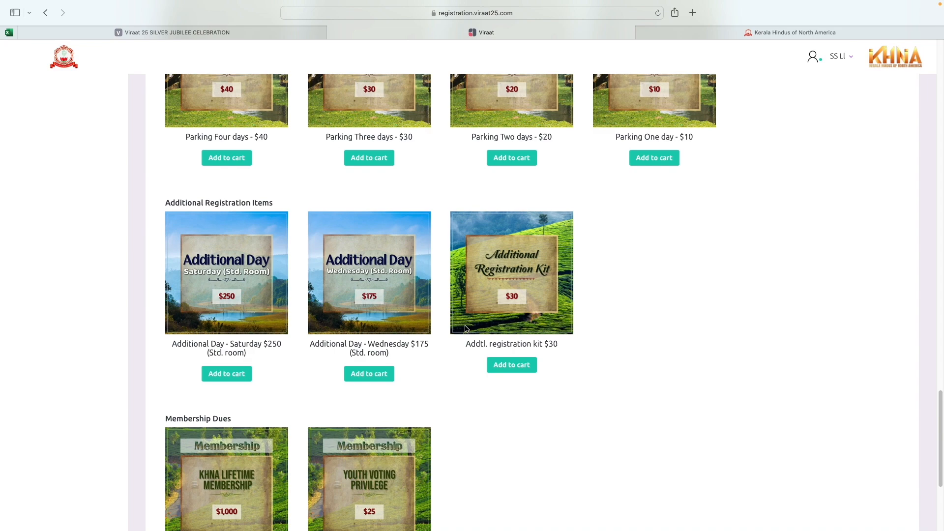
scroll(463, 326, down, 2)
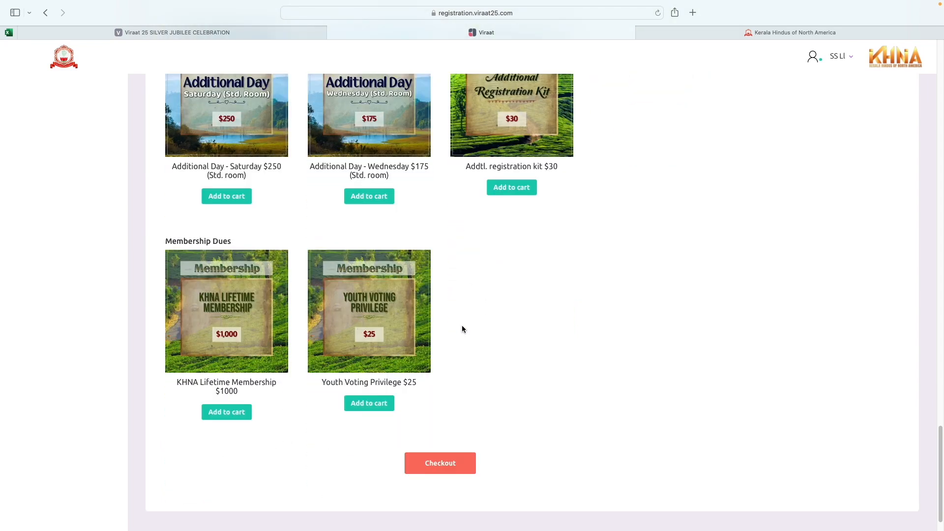
scroll(461, 326, up, 6)
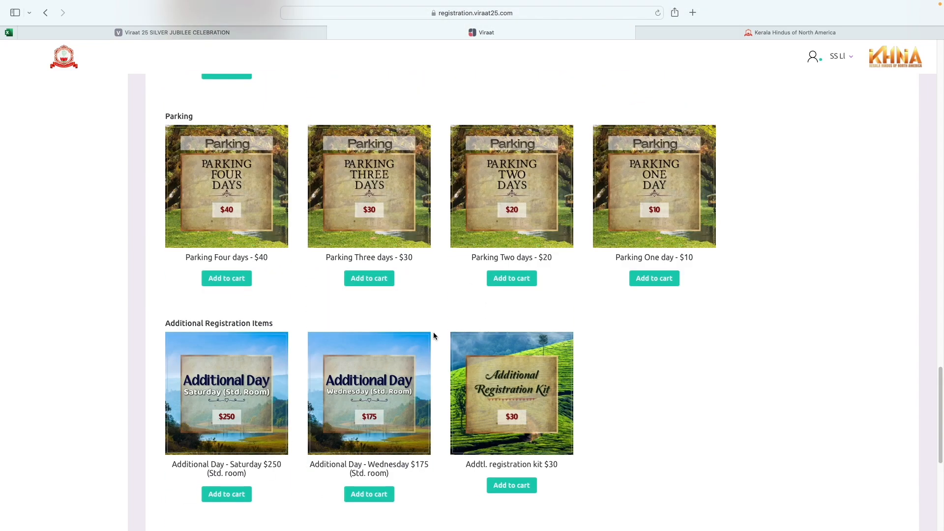
scroll(424, 331, up, 12)
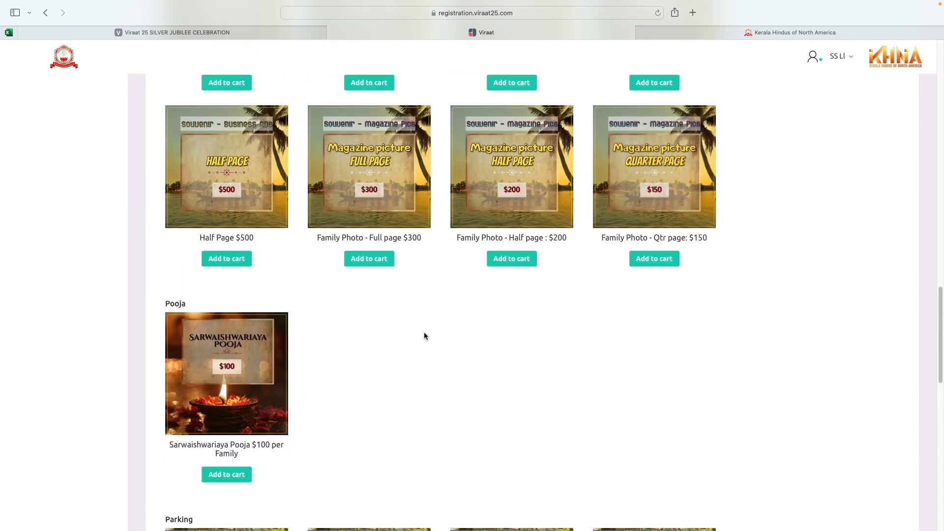
scroll(425, 334, up, 3)
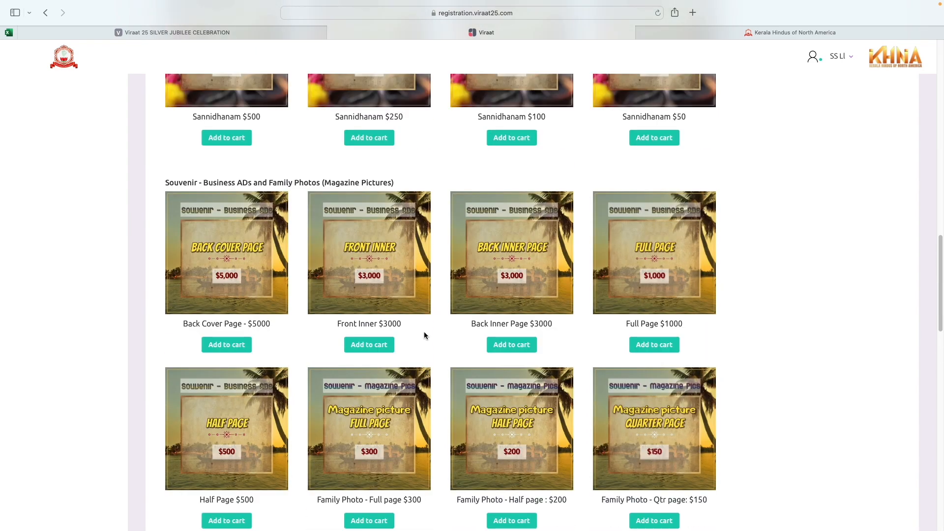
scroll(425, 334, up, 4)
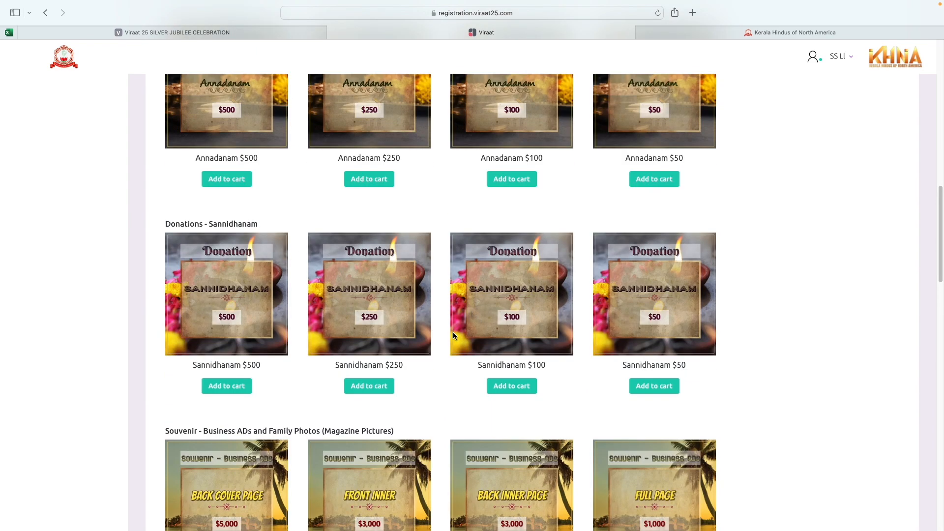
scroll(451, 332, up, 3)
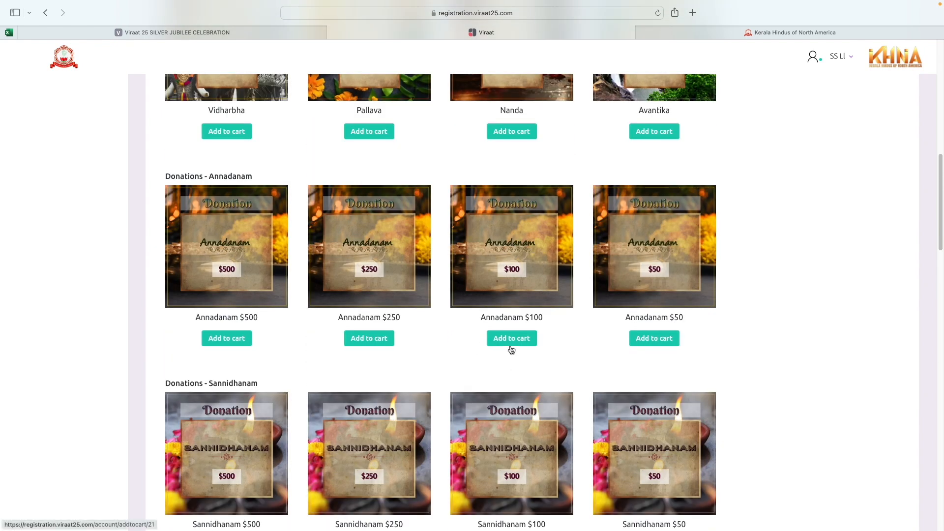
scroll(508, 347, down, 1)
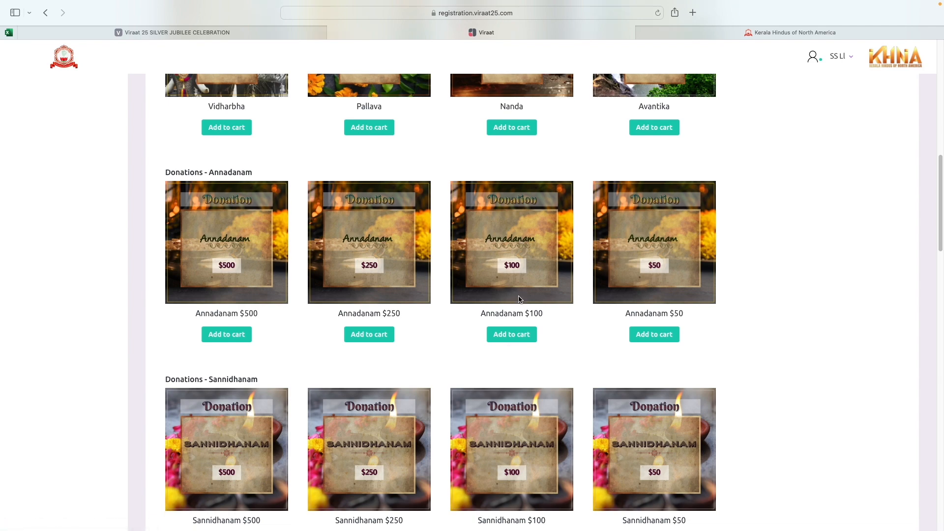
scroll(517, 296, up, 10)
scroll(518, 297, down, 20)
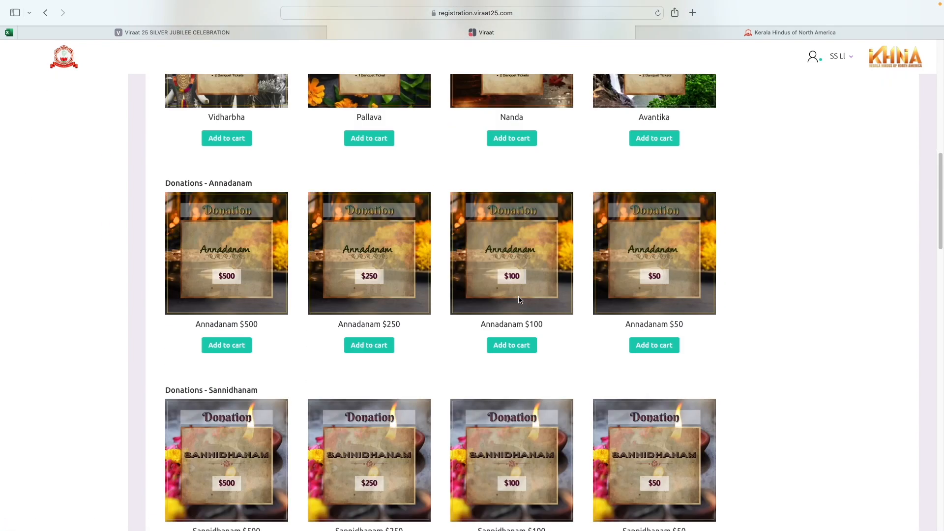
scroll(520, 298, down, 20)
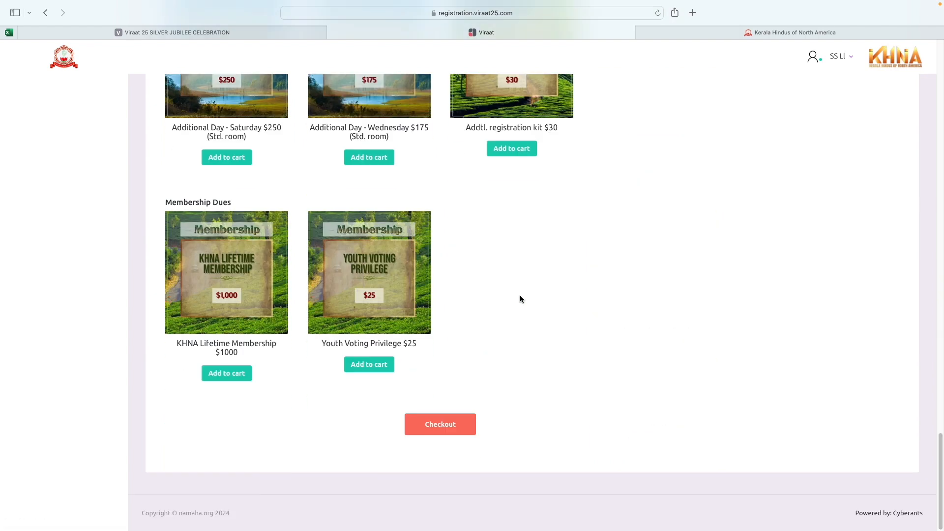
Step: Check out and review the $1790 Gandhara entry, selecting the first additional-member Name field
click(444, 433)
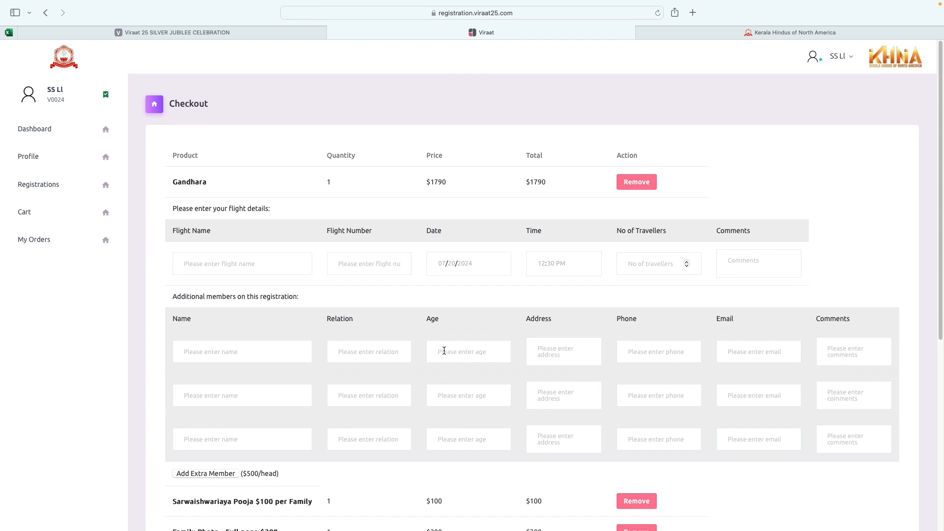
scroll(432, 334, down, 1)
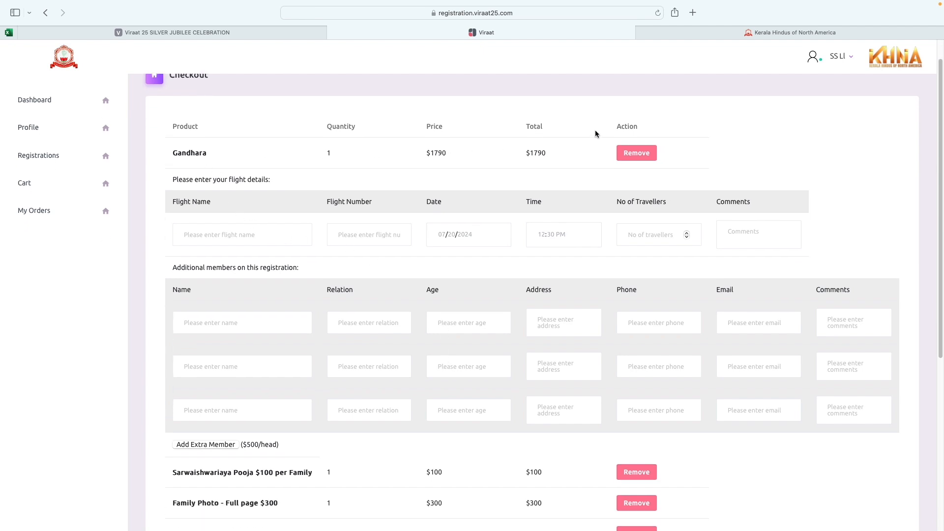
scroll(432, 337, down, 5)
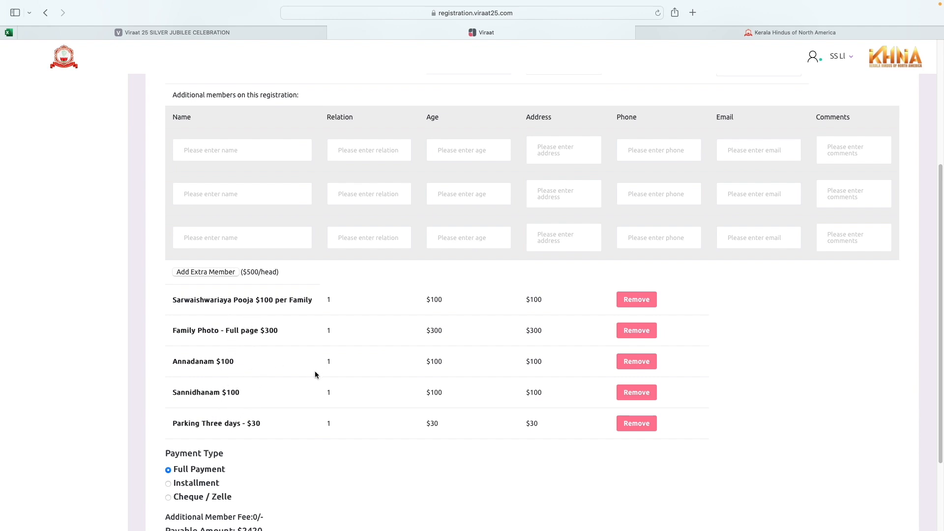
scroll(315, 374, up, 2)
scroll(315, 375, up, 5)
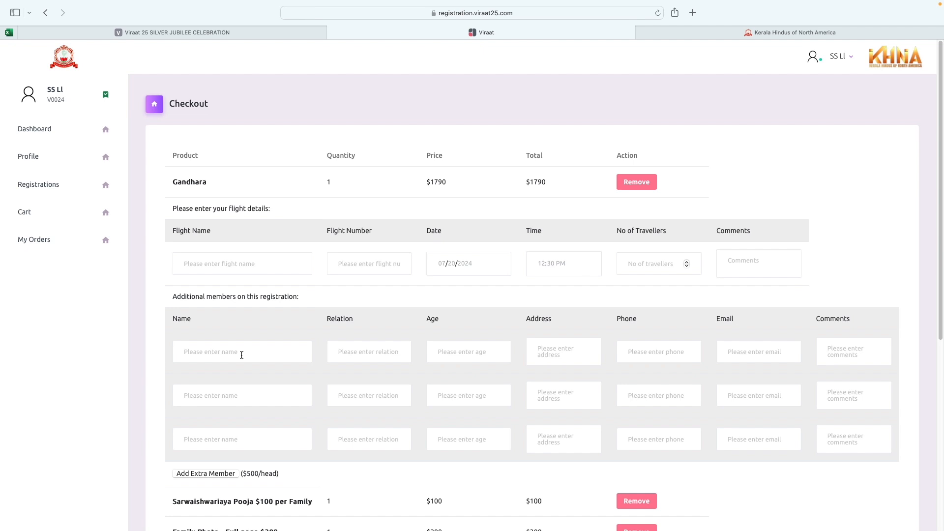
scroll(246, 357, down, 2)
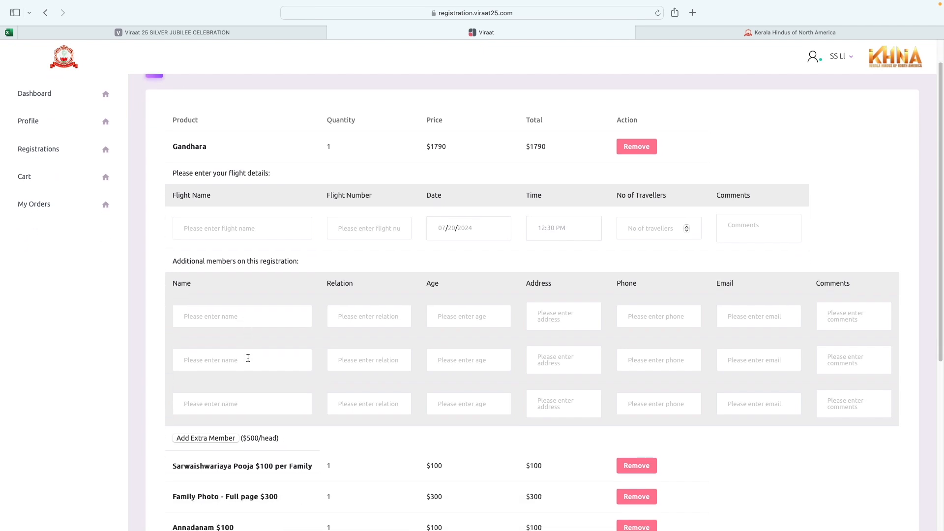
click(222, 313)
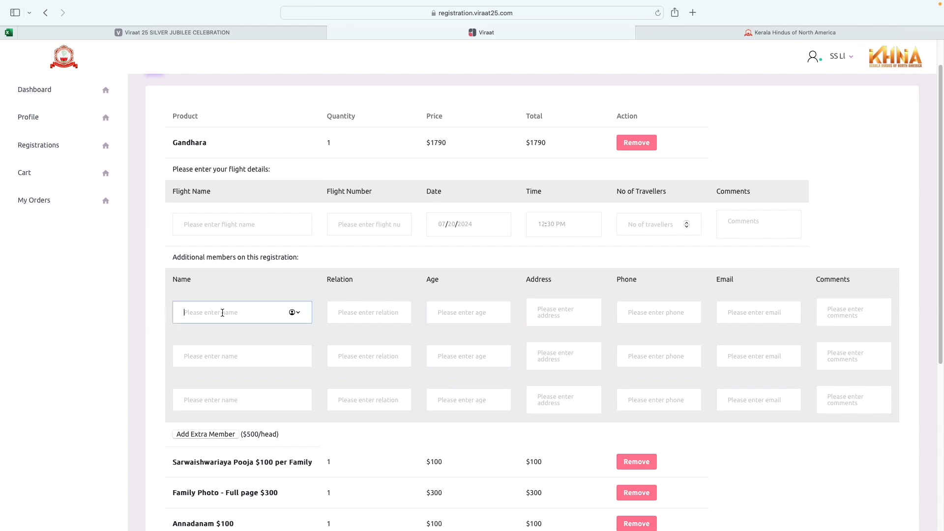
Step: Enter additional members ss (age 30), ll (age 7) and mm (age 6)
text(ss)
click(405, 313)
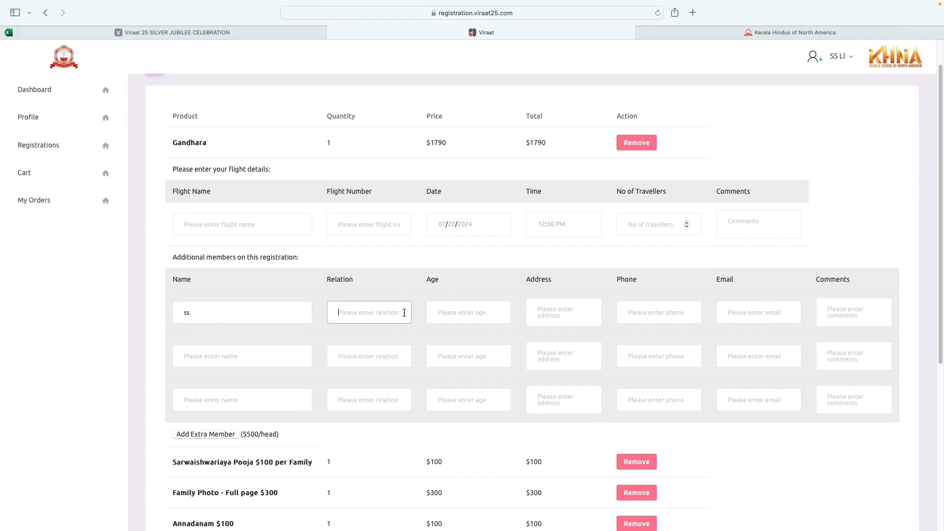
click(441, 307)
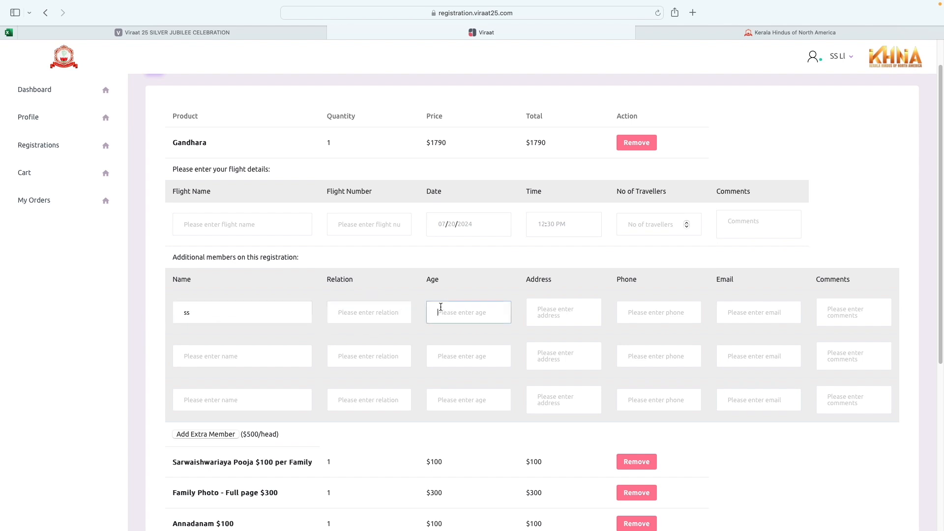
text(30)
click(232, 358)
text(ll)
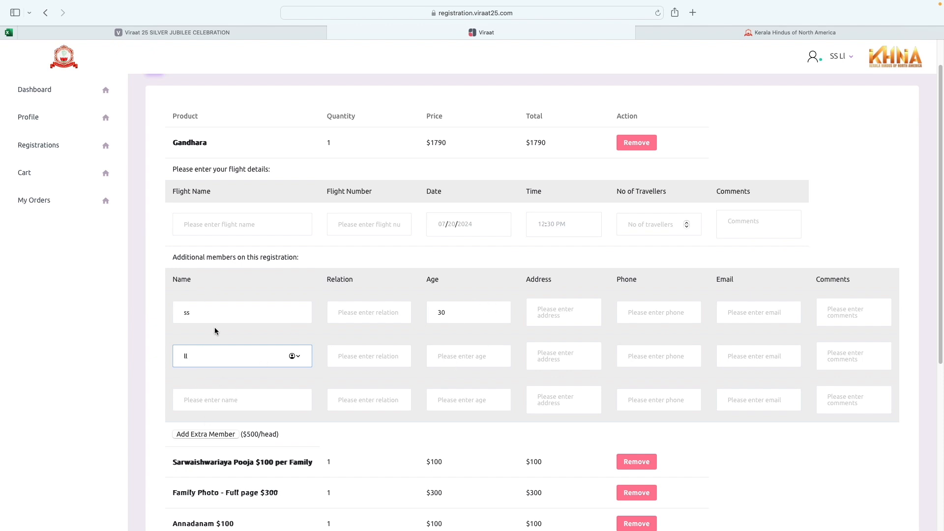
click(466, 355)
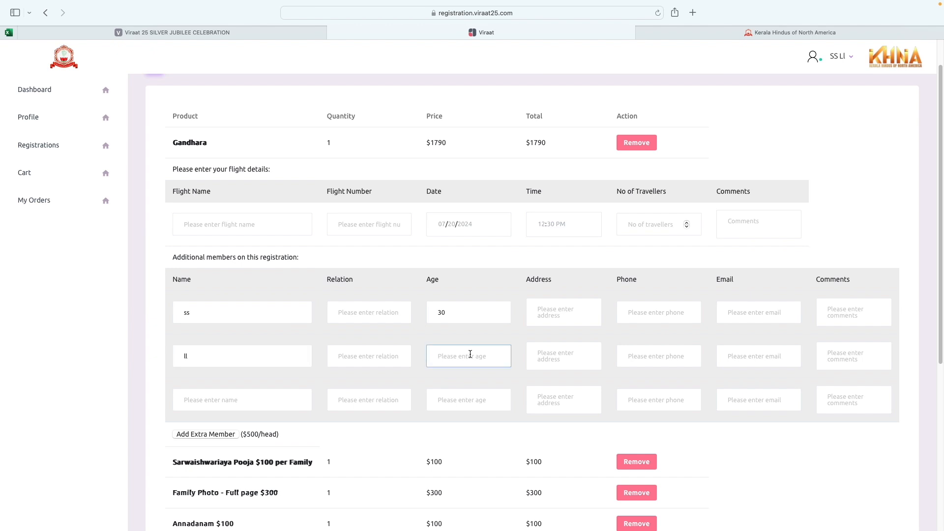
text(7)
click(268, 400)
text(mm)
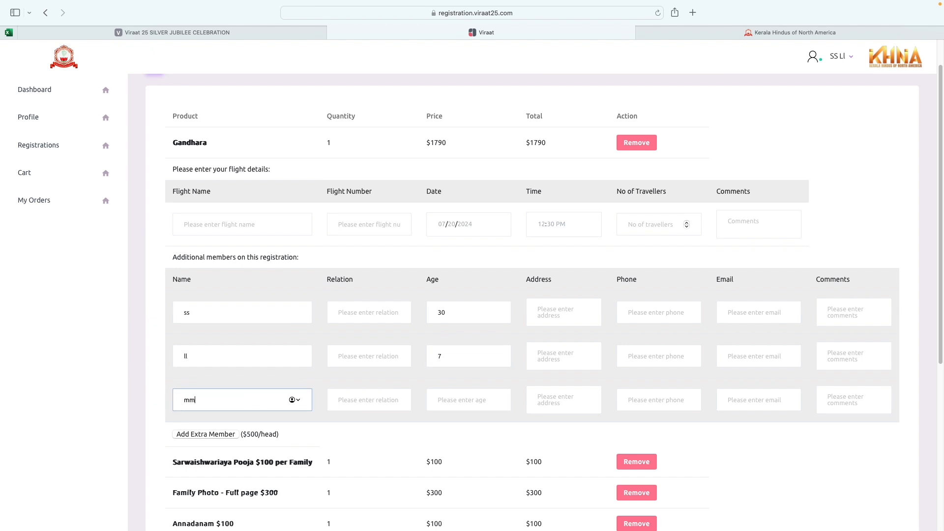
click(449, 398)
text(6)
scroll(401, 369, down, 2)
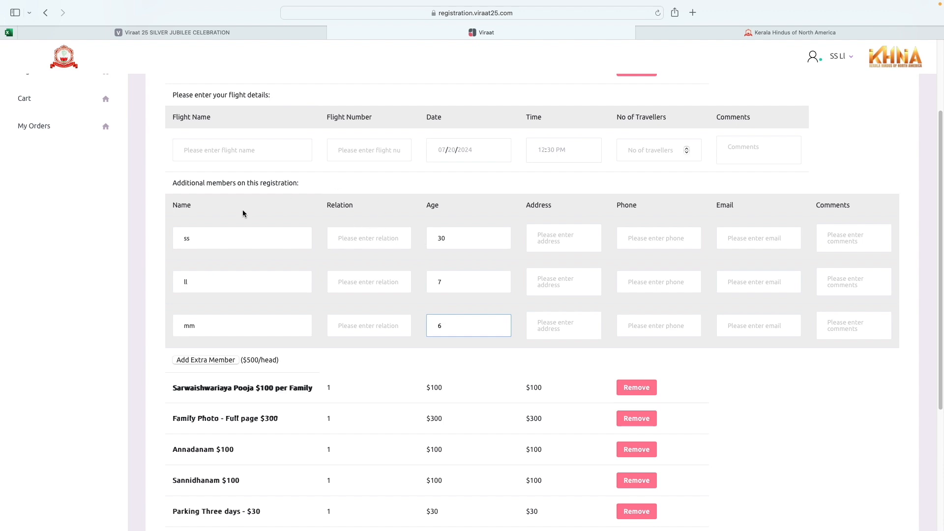
scroll(552, 281, down, 1)
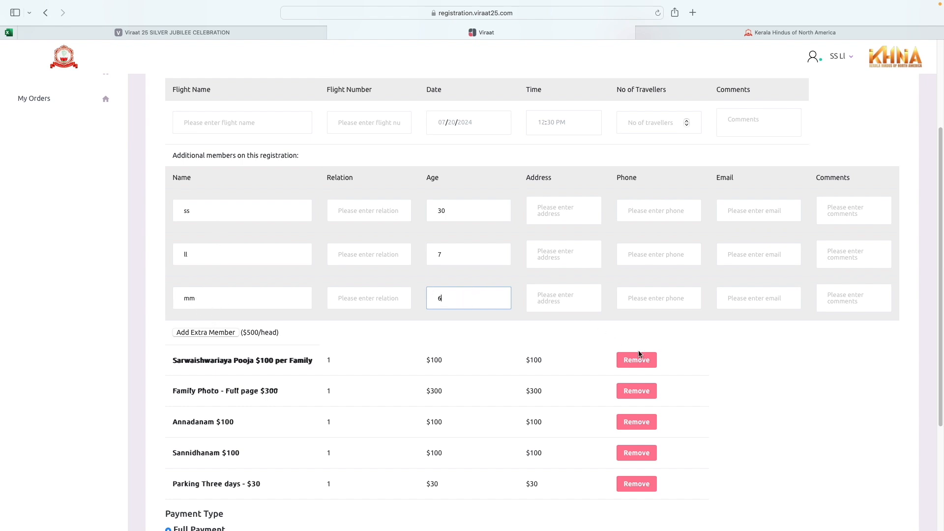
scroll(721, 370, down, 1)
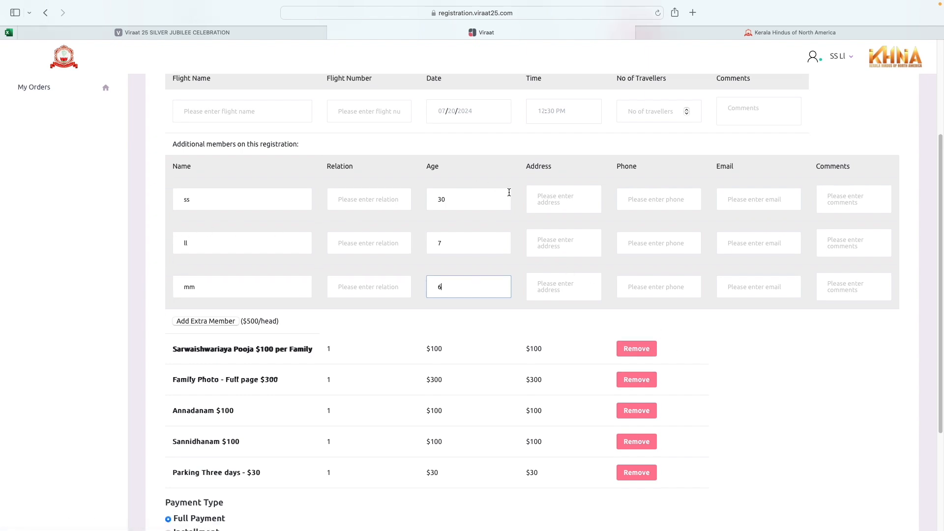
scroll(487, 258, down, 3)
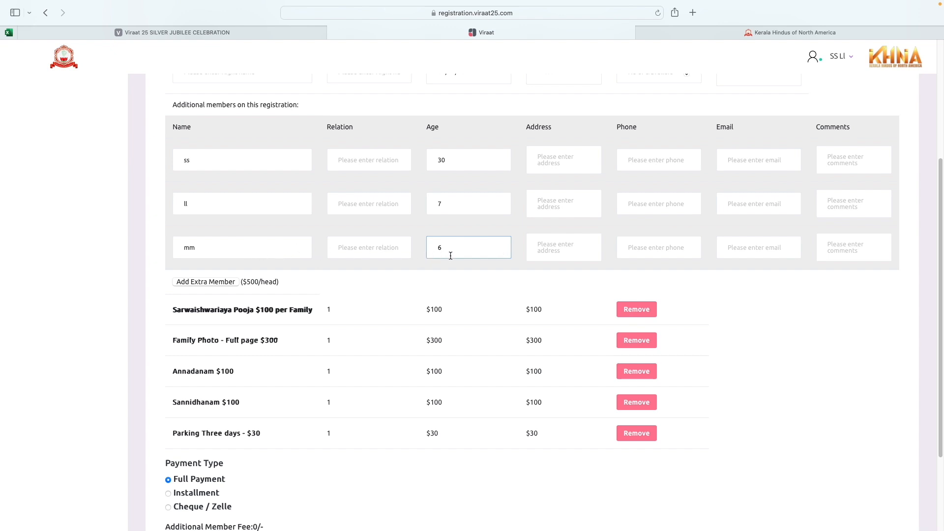
scroll(454, 317, down, 1)
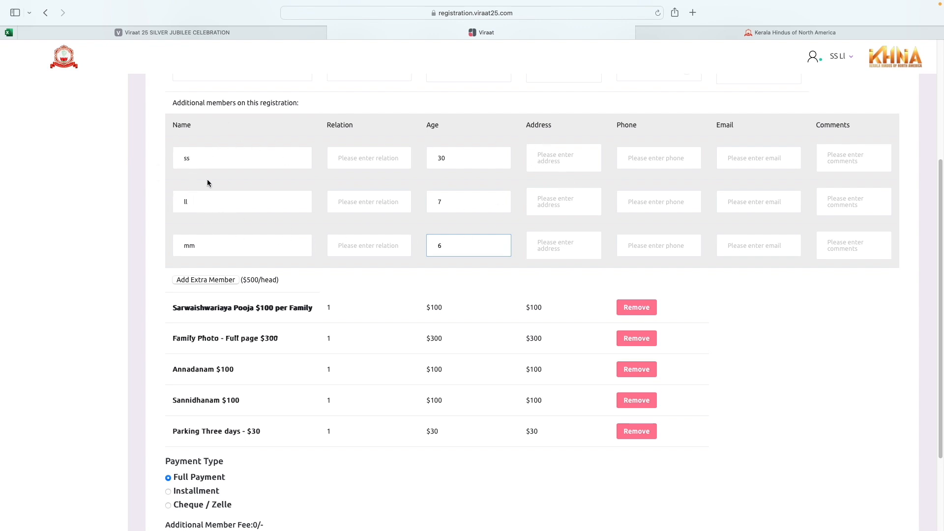
scroll(245, 198, up, 2)
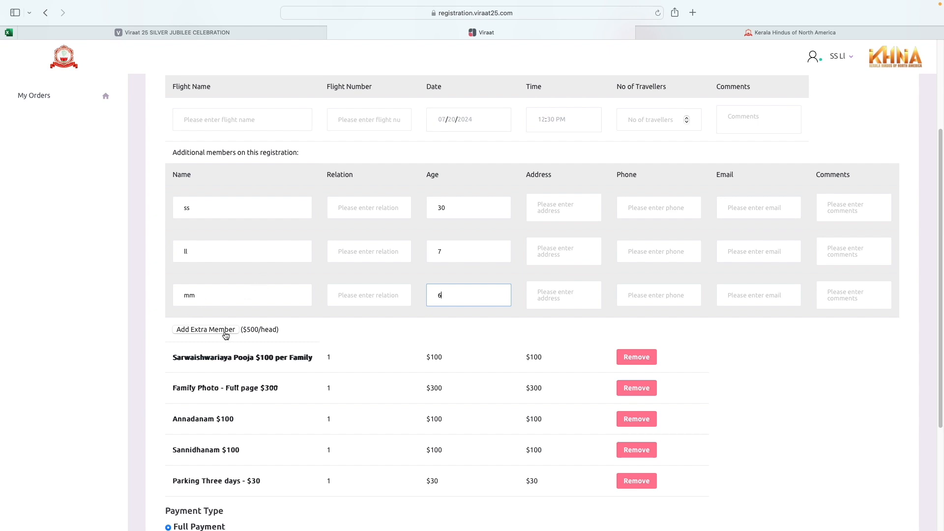
scroll(289, 339, down, 3)
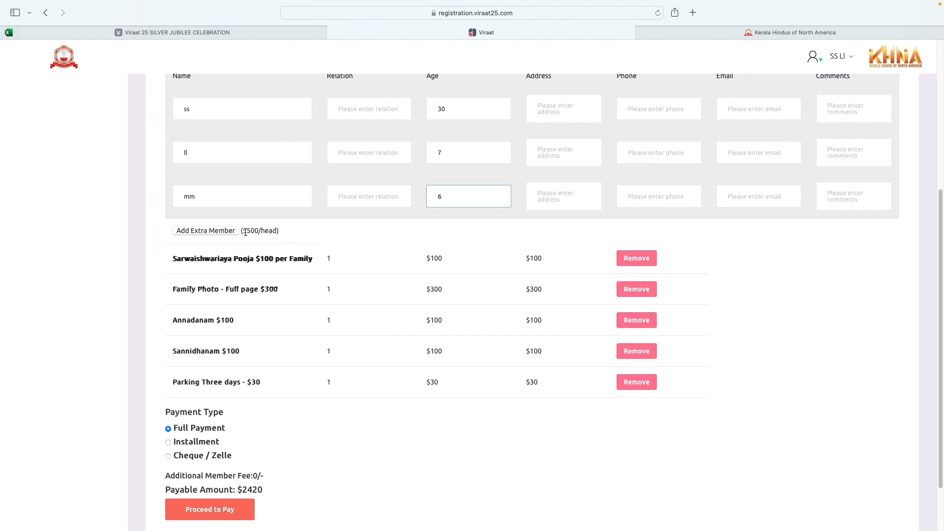
scroll(379, 388, down, 1)
scroll(378, 388, down, 3)
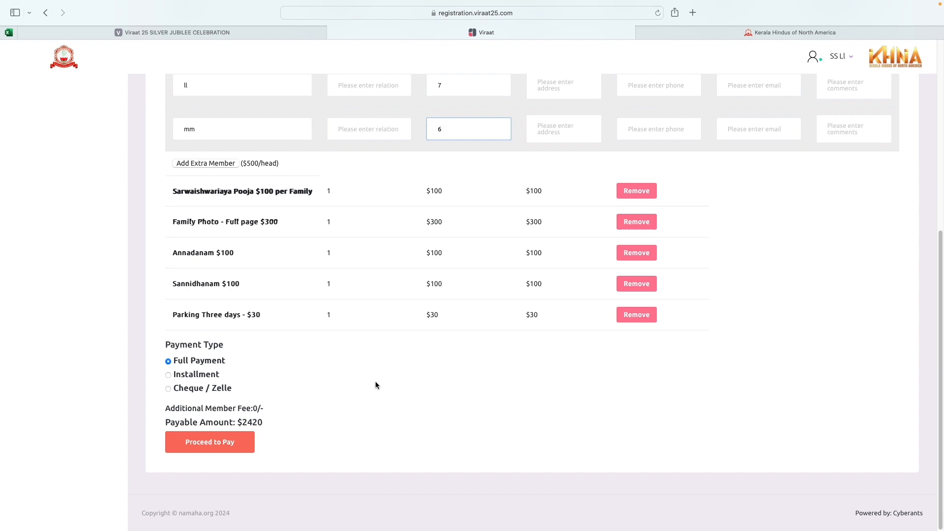
scroll(376, 383, up, 10)
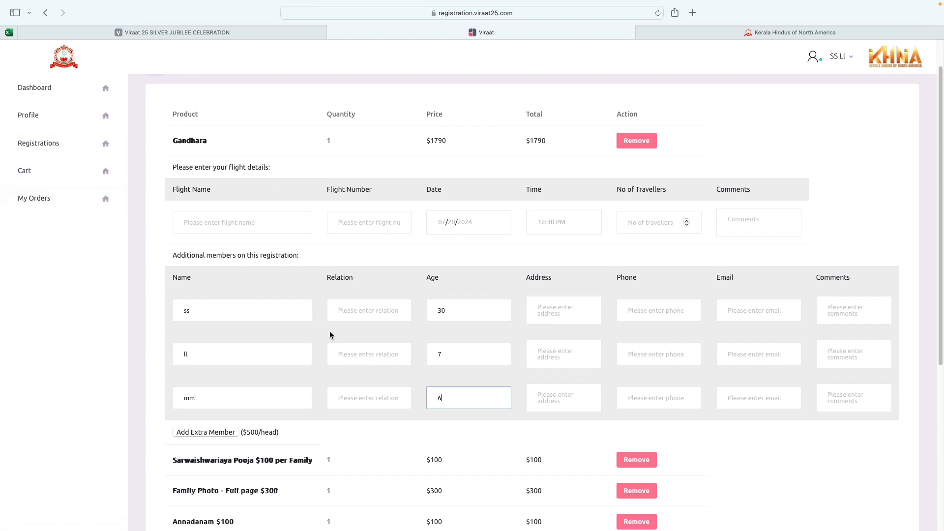
scroll(329, 335, down, 3)
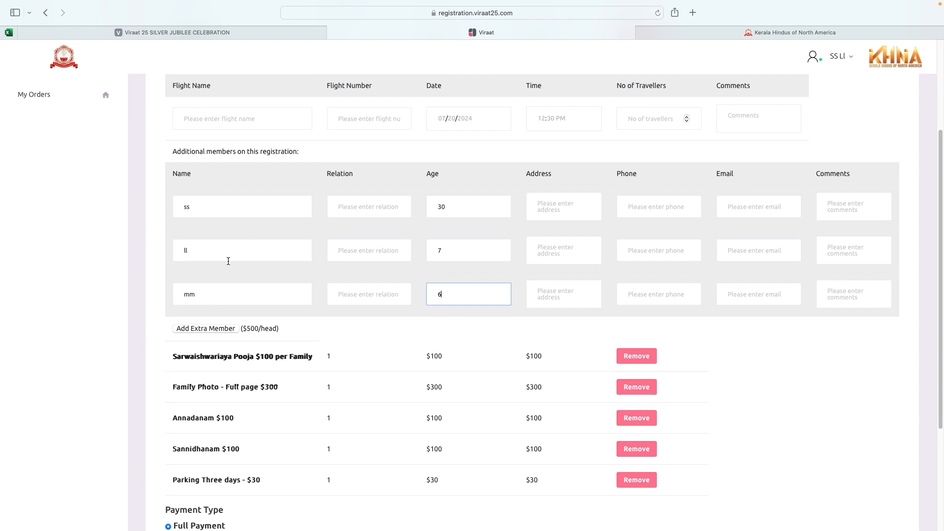
scroll(364, 315, down, 4)
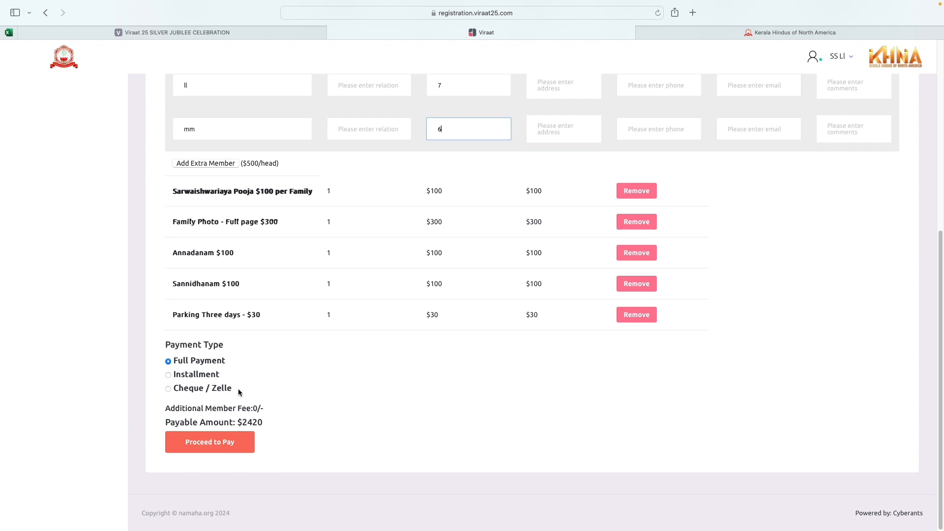
Step: Choose Installment payment, splitting the total into 3 parts with an $807 first installment
click(168, 376)
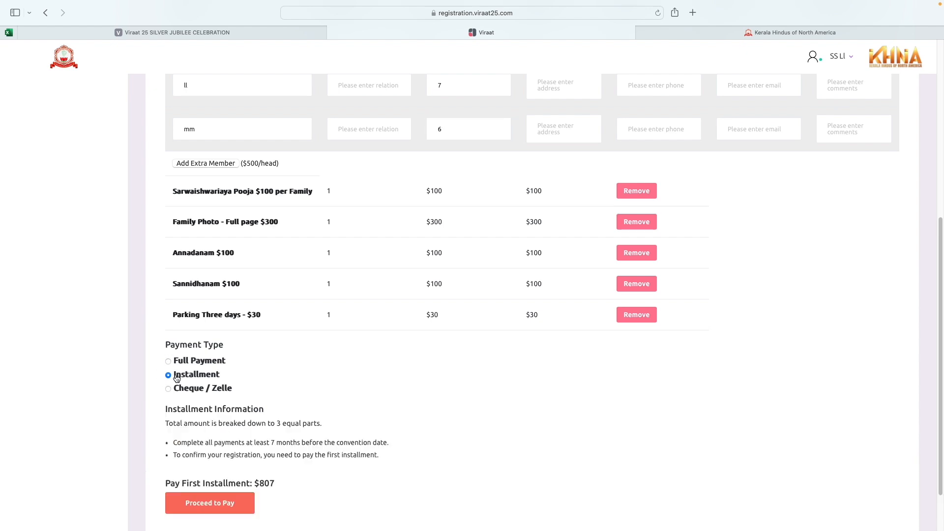
scroll(397, 397, down, 2)
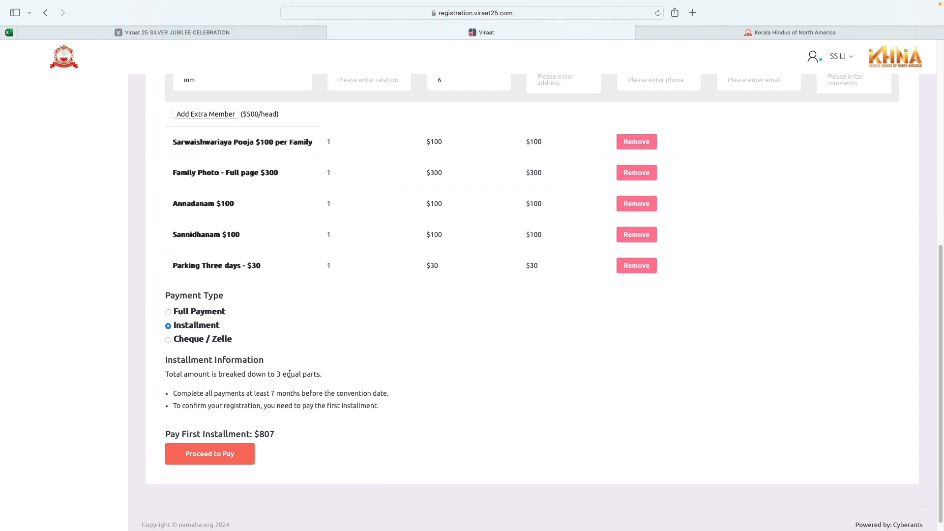
scroll(378, 353, down, 1)
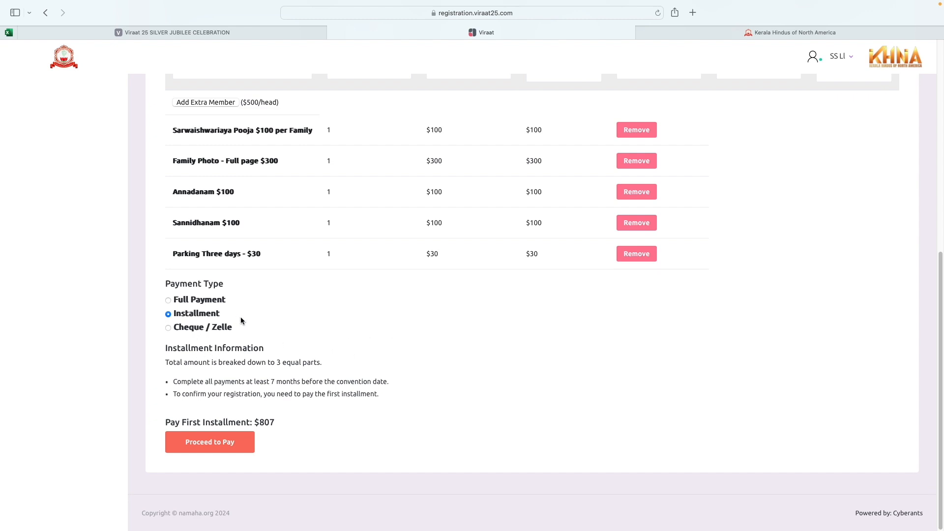
Step: Proceed to the $807.00 Stripe payment page and toggle Save my info off and on
click(217, 446)
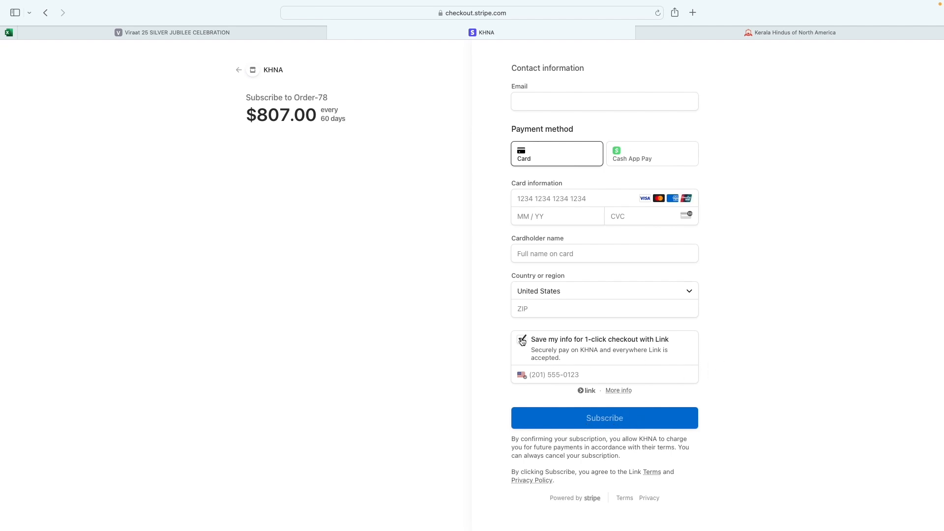
click(541, 352)
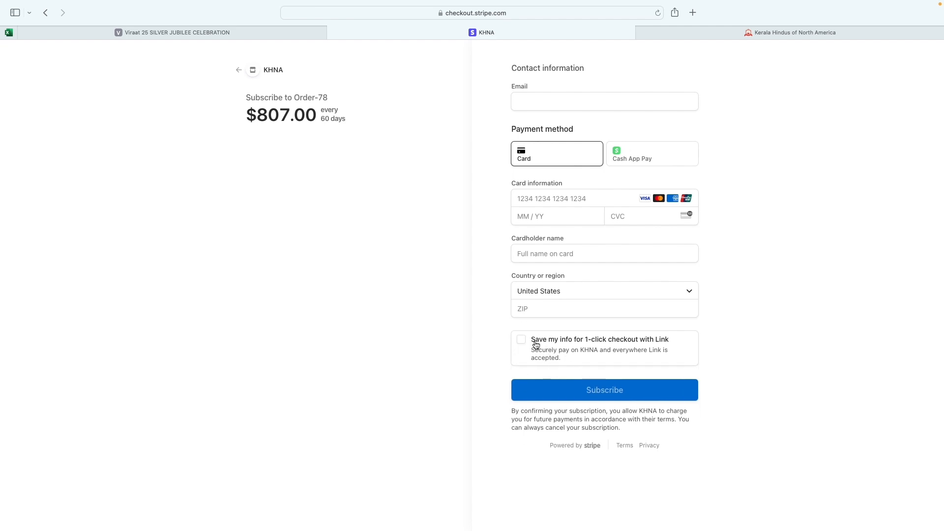
click(523, 340)
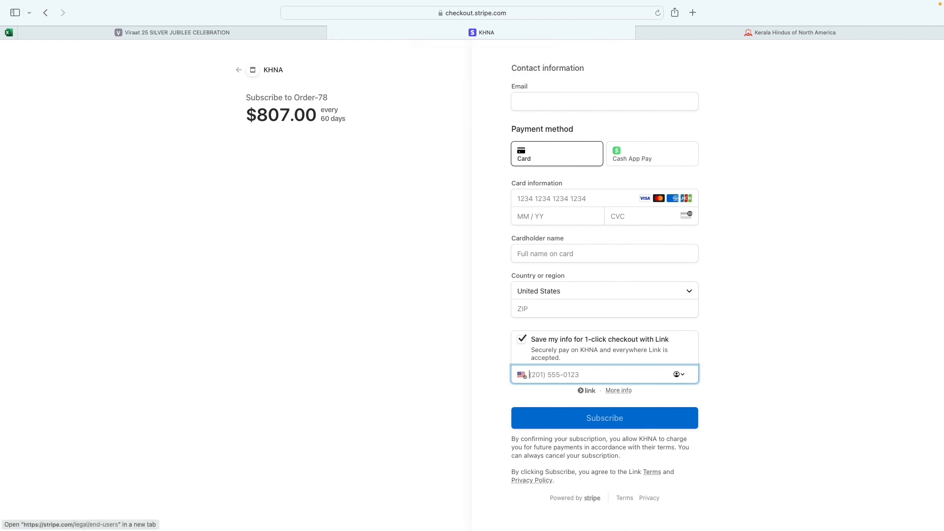
mouse_move(621, 528)
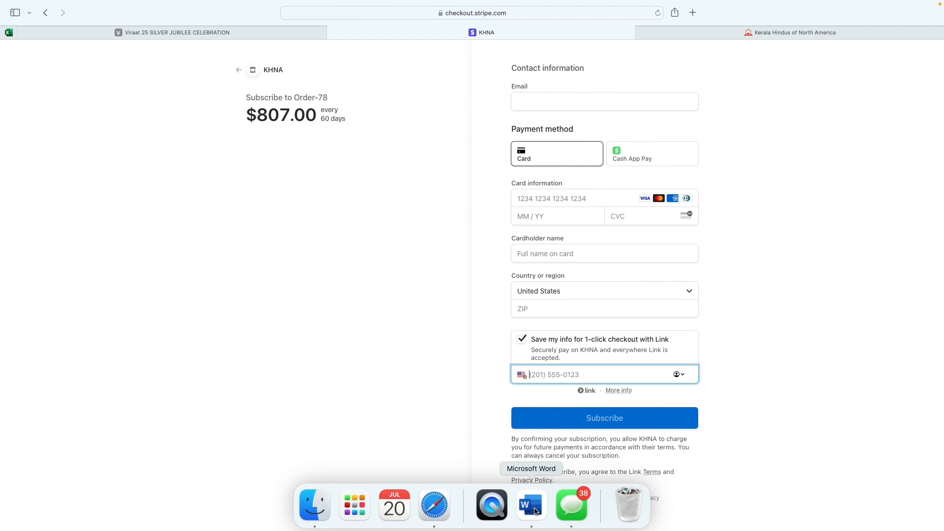
Step: Switch to the FAQ document in Microsoft Word from the Dock
click(535, 511)
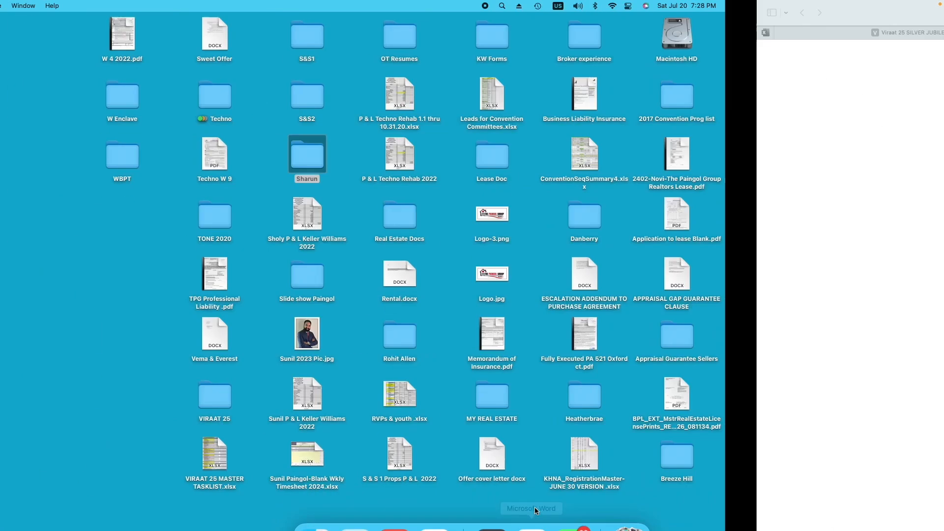